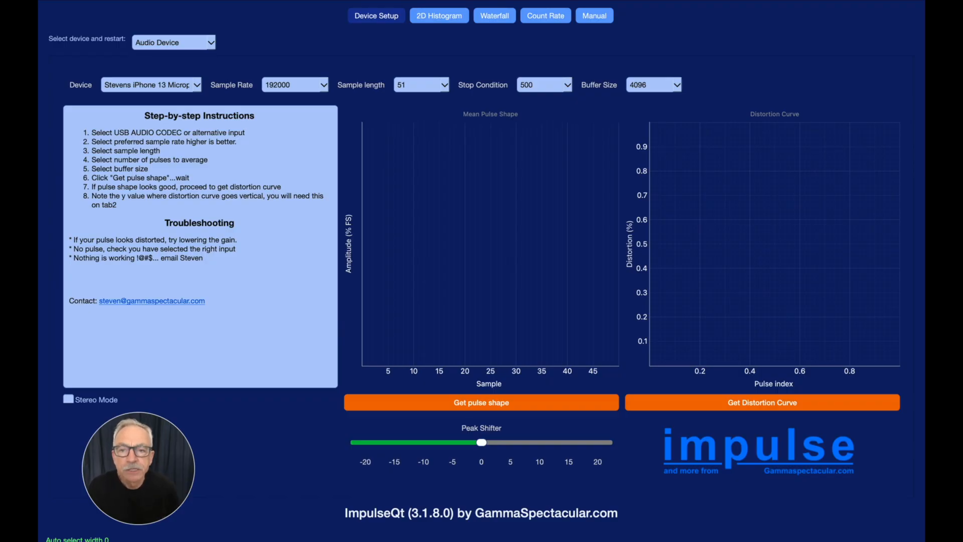
Step: Check the device type choices, leave it on Audio Device, and select USB AUDIO CODEC as the input device
left_click(211, 43)
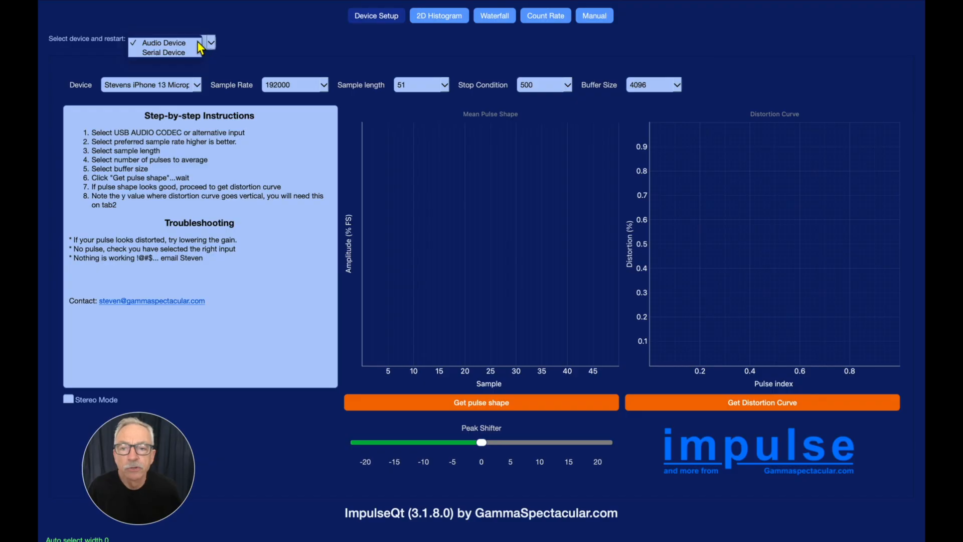
left_click(237, 34)
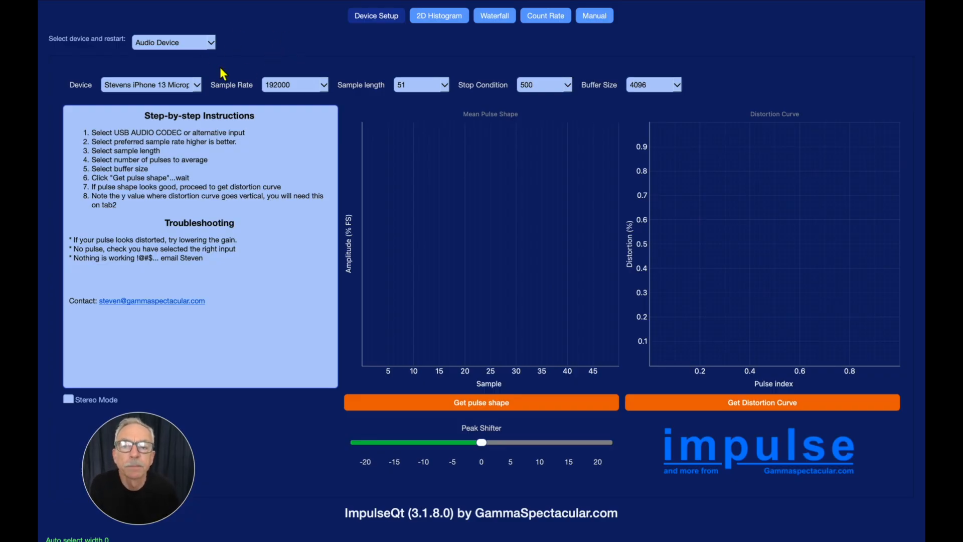
left_click(197, 86)
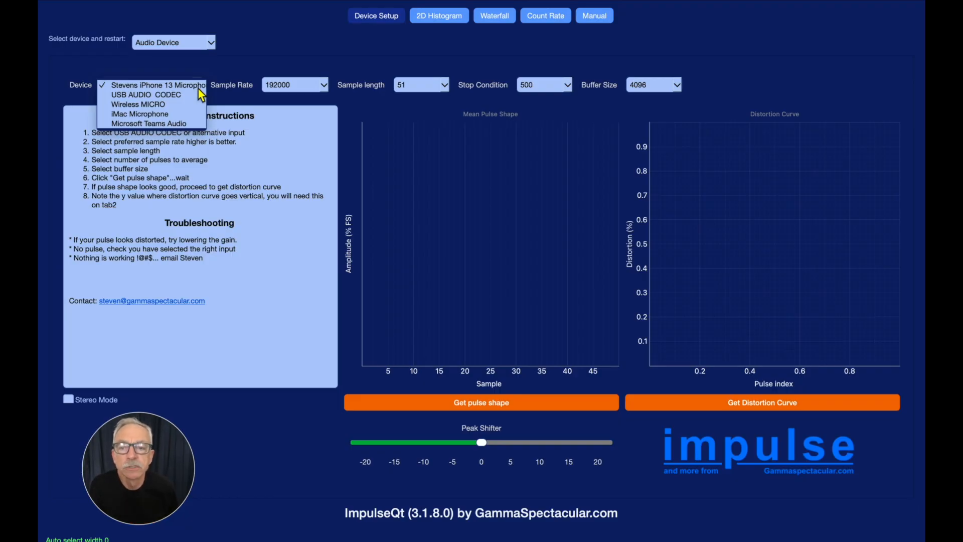
left_click(168, 95)
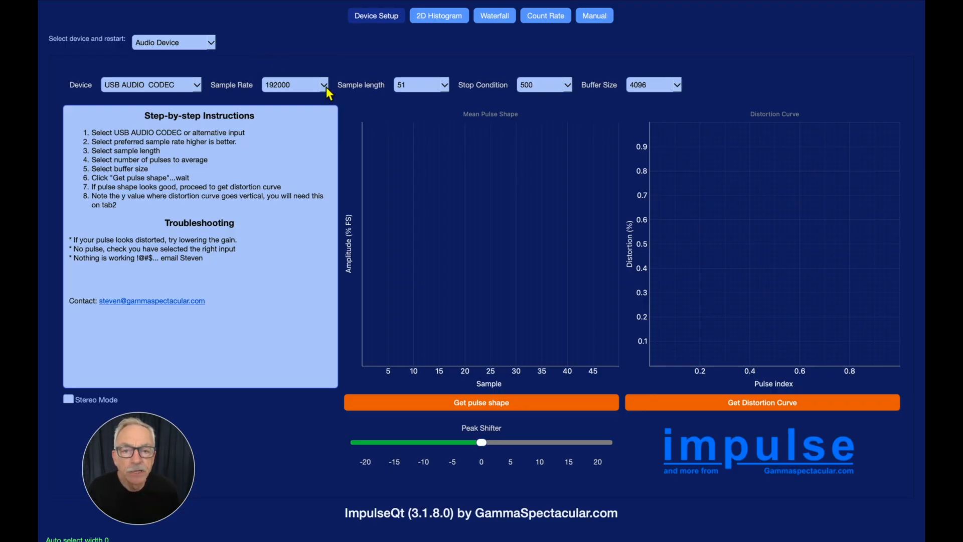
Step: Examine the available options for sample length, stop condition, buffer size and sample rate
left_click(440, 89)
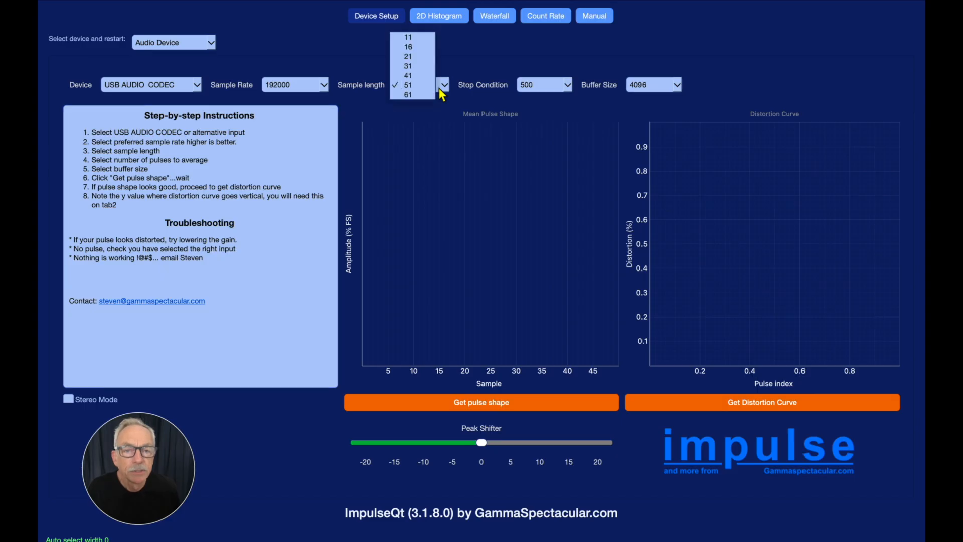
left_click(564, 95)
left_click(571, 86)
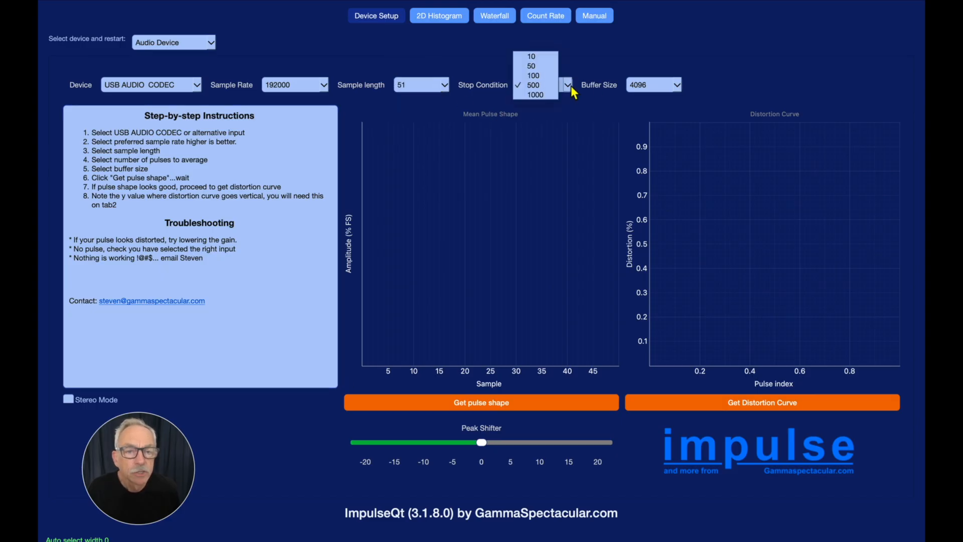
left_click(592, 96)
left_click(671, 85)
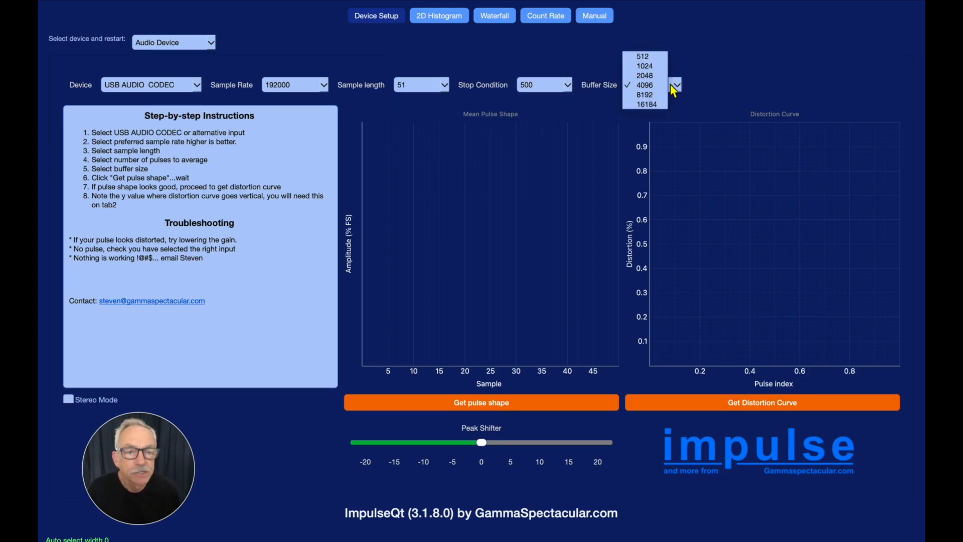
left_click(706, 92)
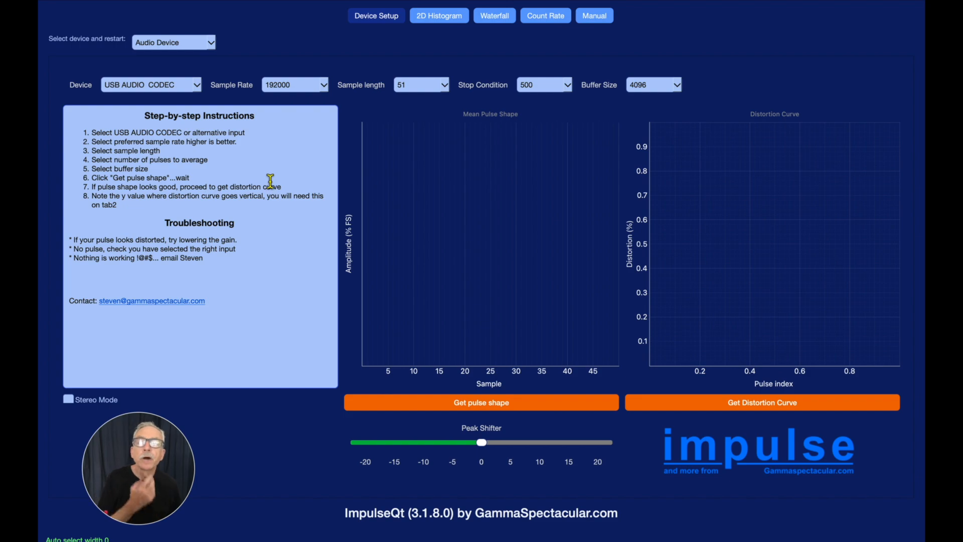
left_click(323, 87)
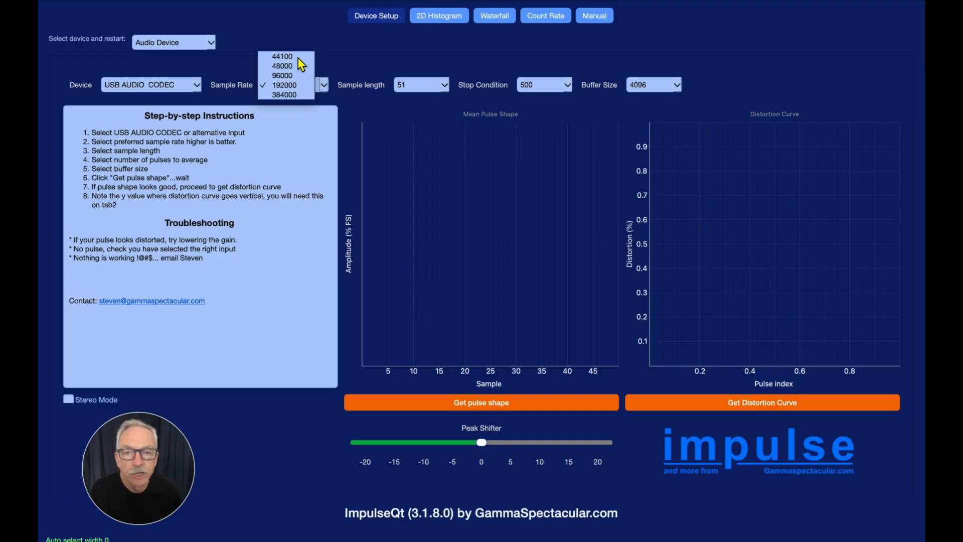
left_click(384, 50)
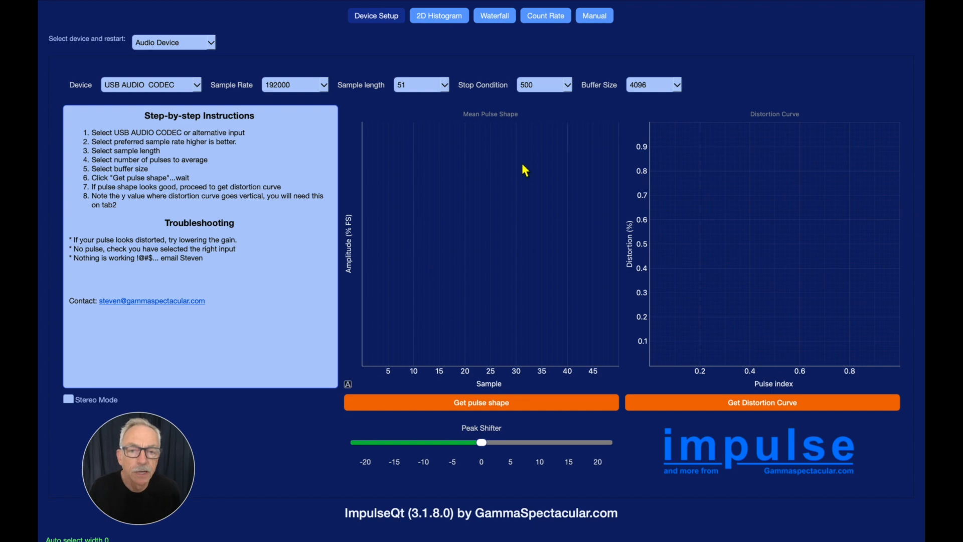
left_click(444, 85)
left_click(443, 86)
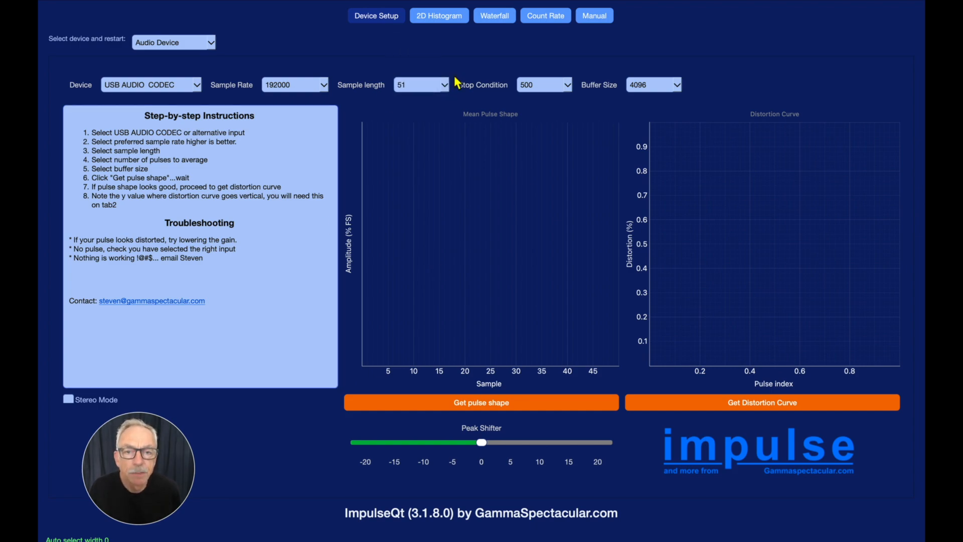
left_click(571, 87)
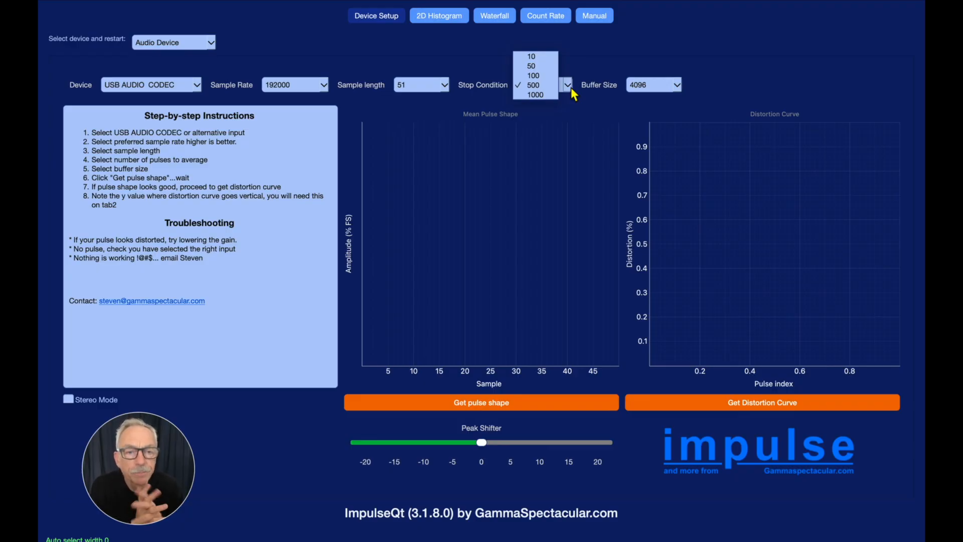
left_click(586, 57)
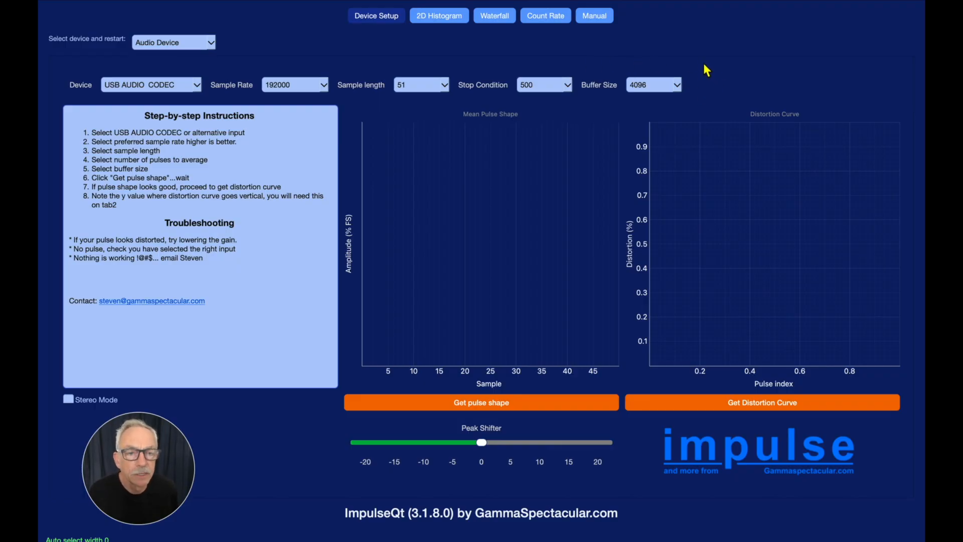
Step: Capture the mean pulse shape with buffer size 8192, sample rate 48000 and sample length 61
left_click(677, 86)
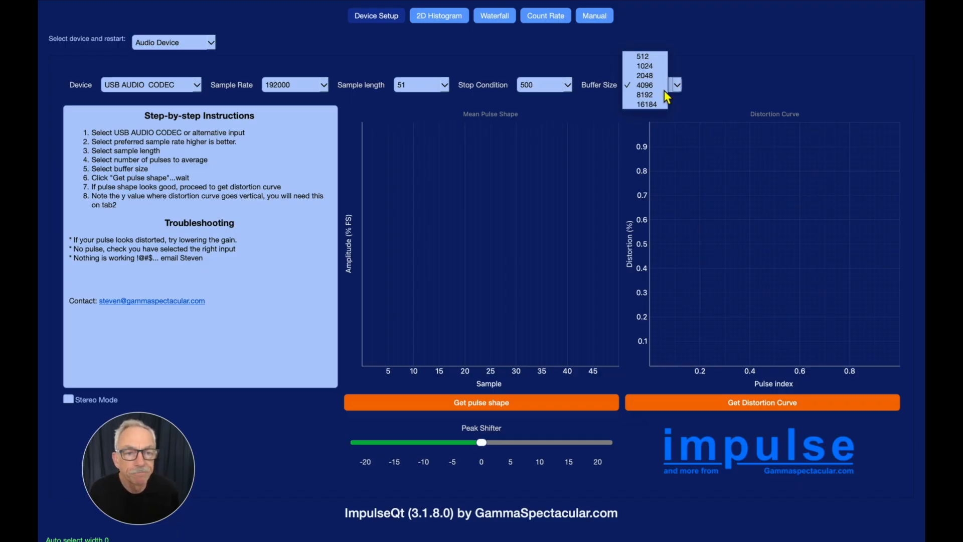
left_click(645, 96)
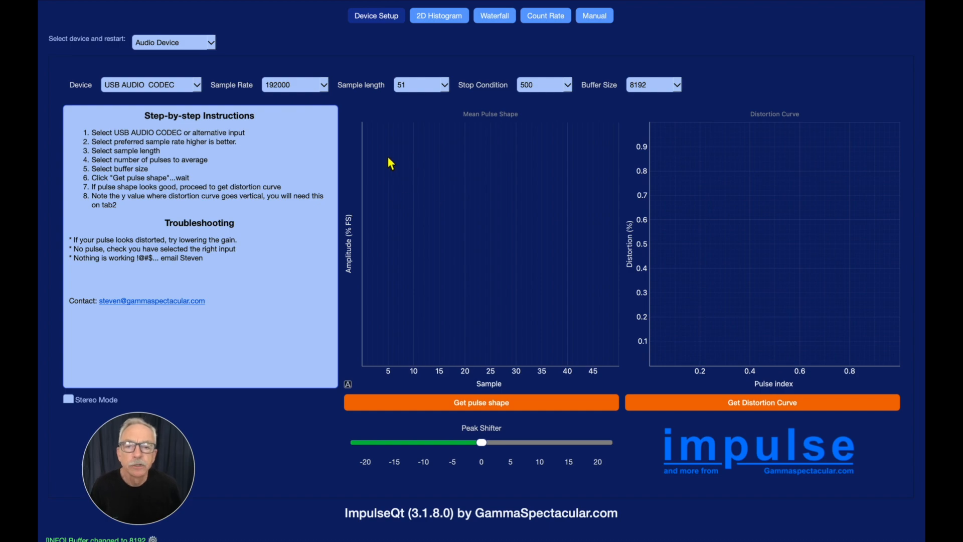
left_click(322, 87)
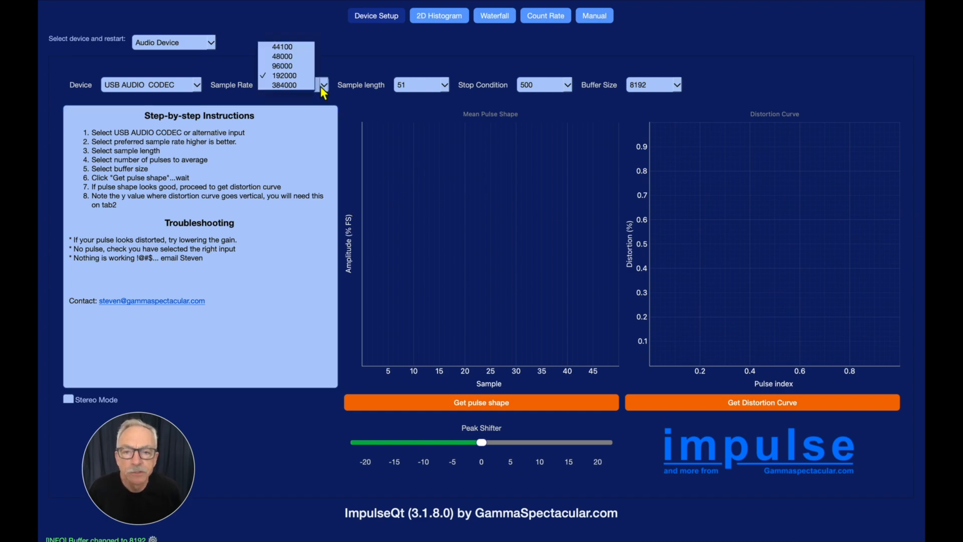
left_click(302, 57)
left_click(442, 88)
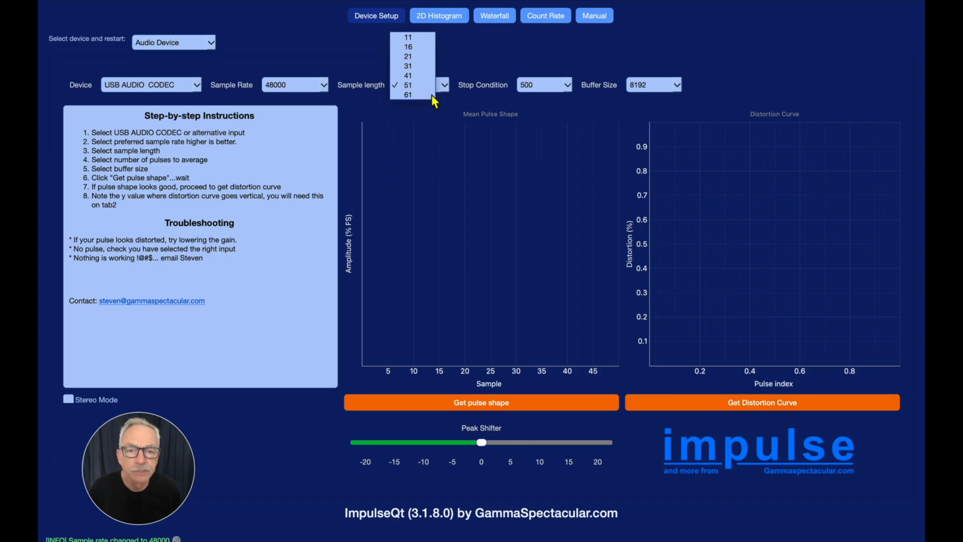
left_click(427, 95)
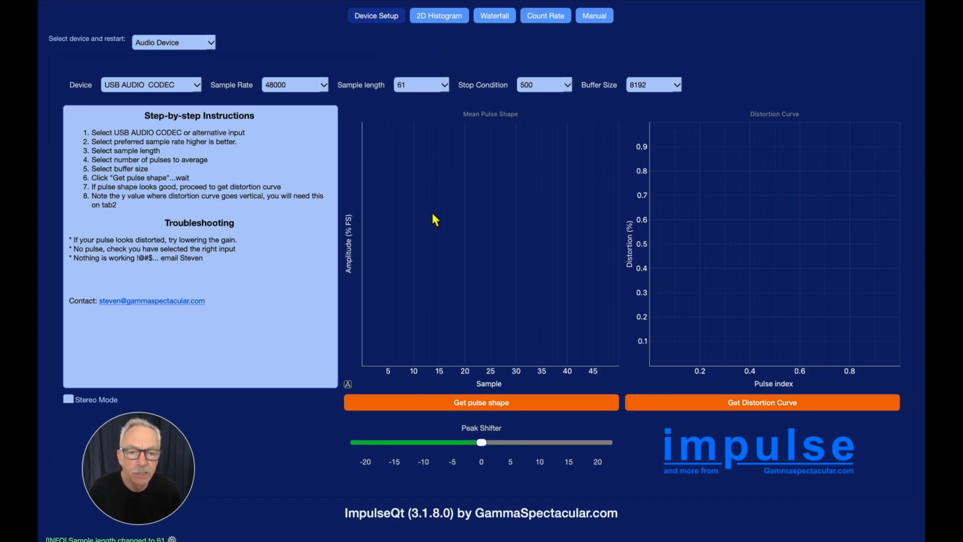
left_click(489, 403)
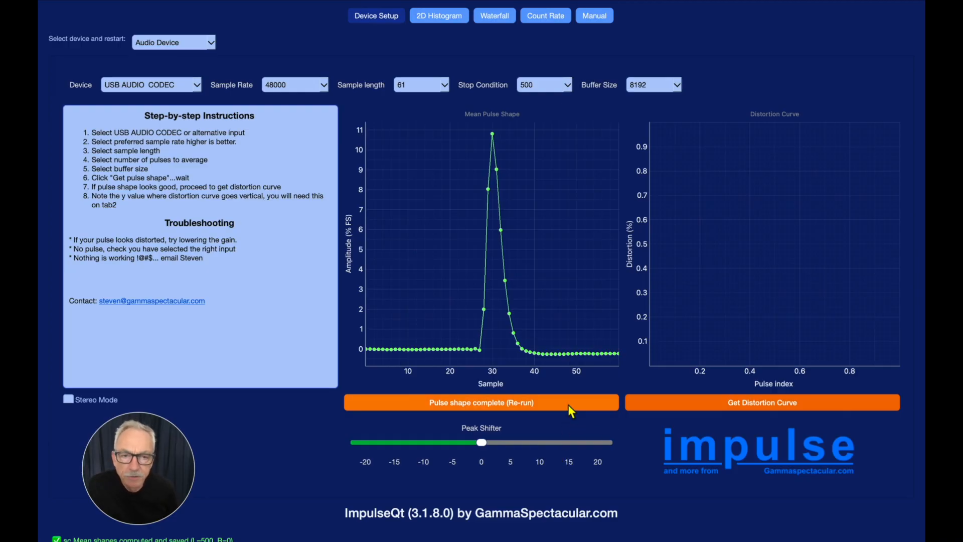
Step: Start a pulse shape capture at a sample rate of 96000 and stop it before it completes
left_click(295, 86)
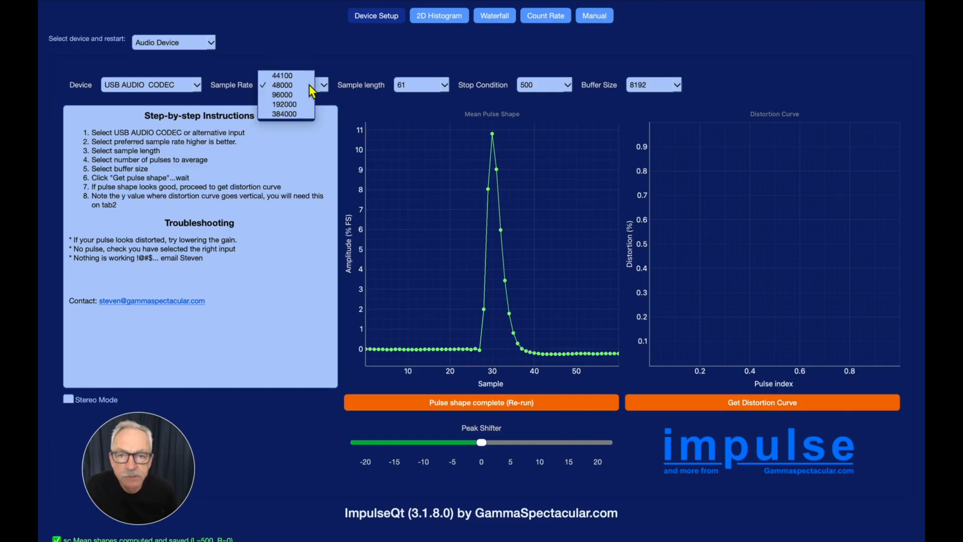
left_click(286, 95)
left_click(499, 403)
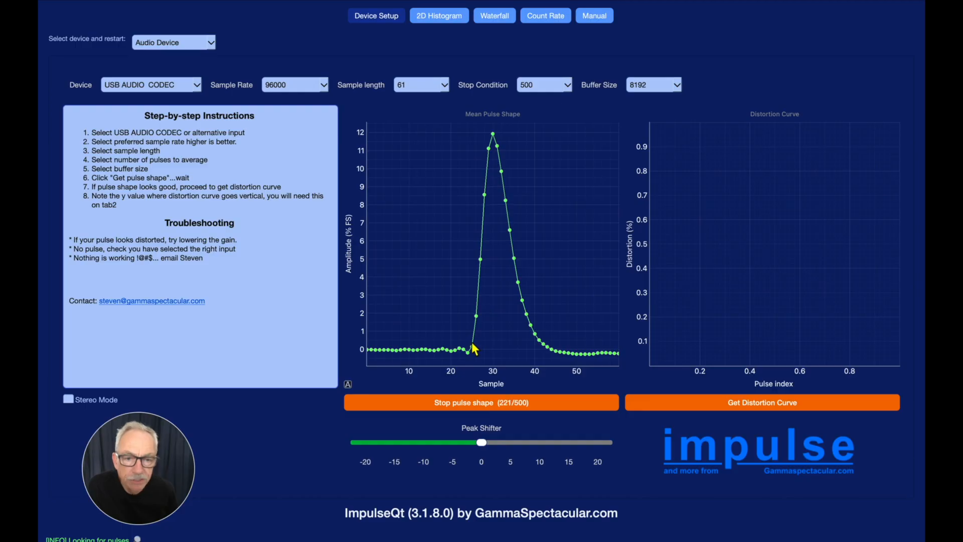
left_click(484, 405)
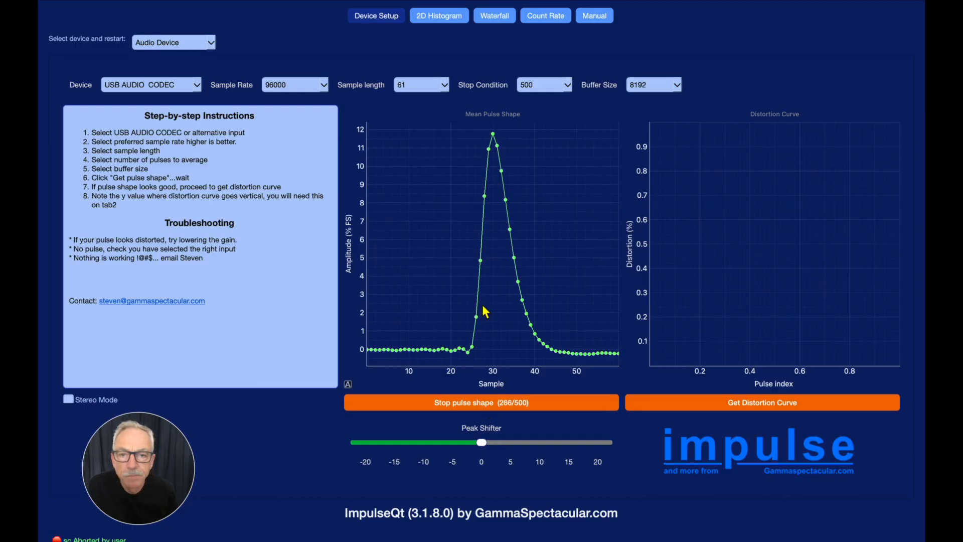
Step: Set the sample rate to 384000 and acquire the mean pulse shape and the distortion curve
left_click(323, 89)
left_click(297, 107)
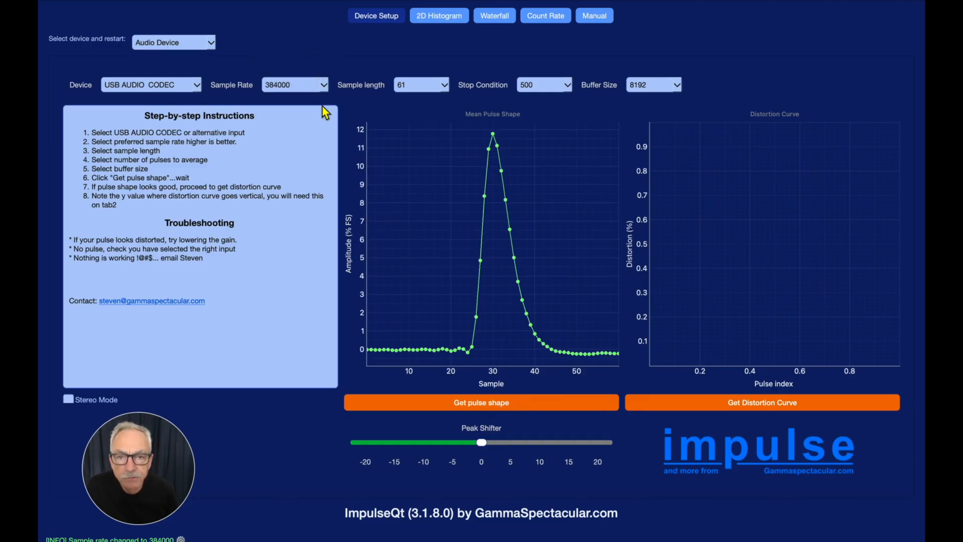
left_click(510, 400)
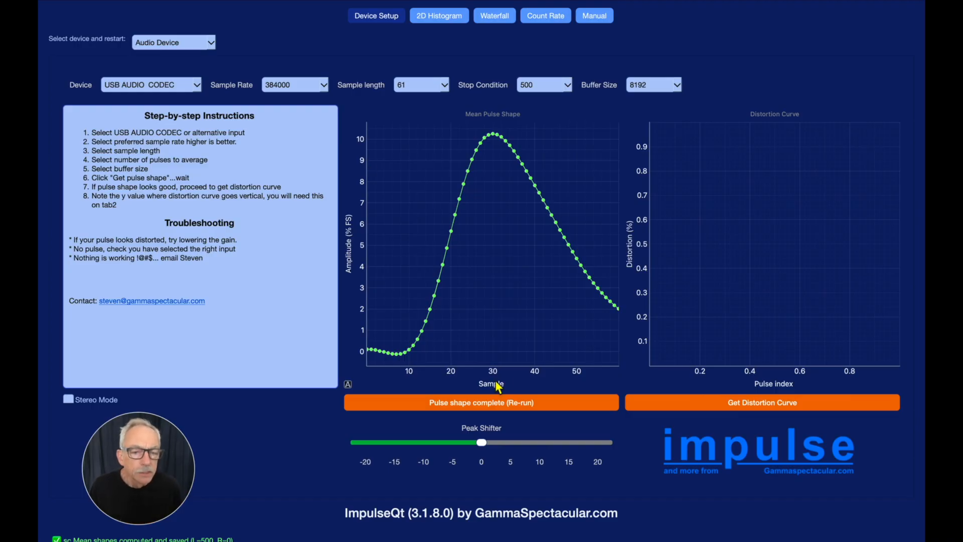
left_click(787, 405)
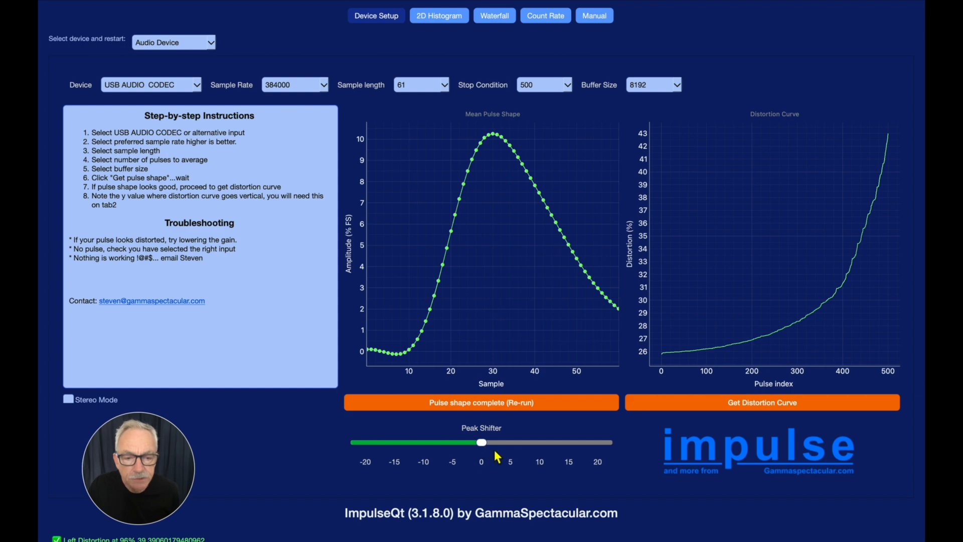
Step: Try a pulse shape capture with the Peak Shifter at 5, and rerun it with the shifter reset to 0
left_click(513, 442)
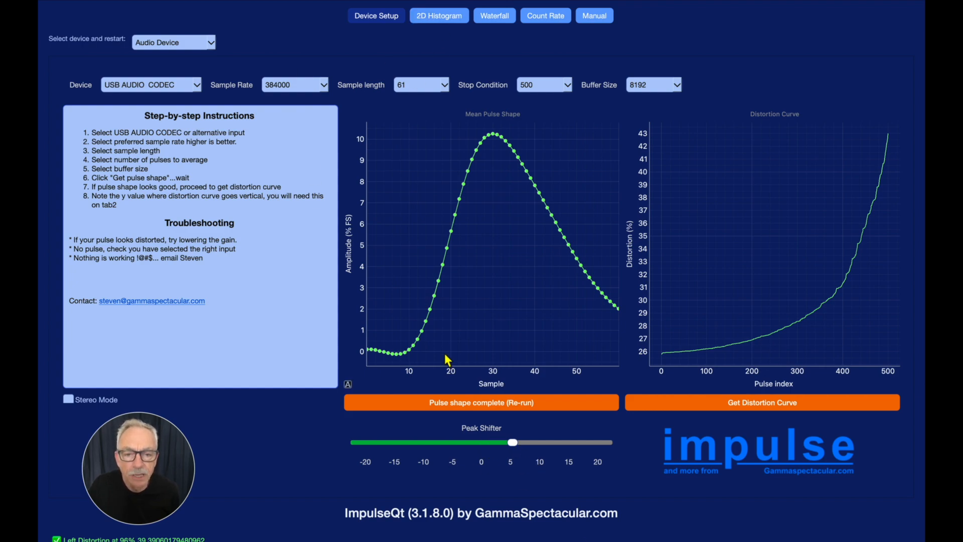
left_click(456, 410)
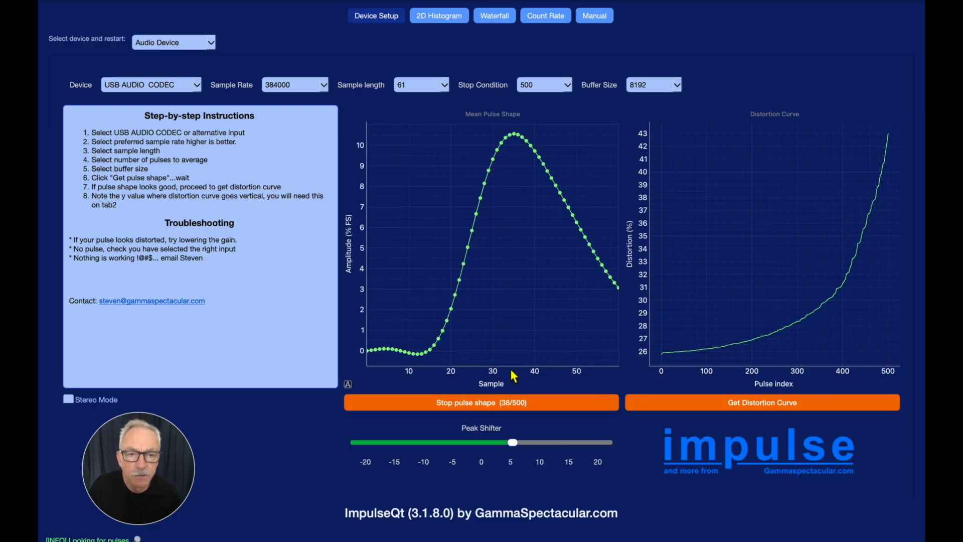
left_click(481, 442)
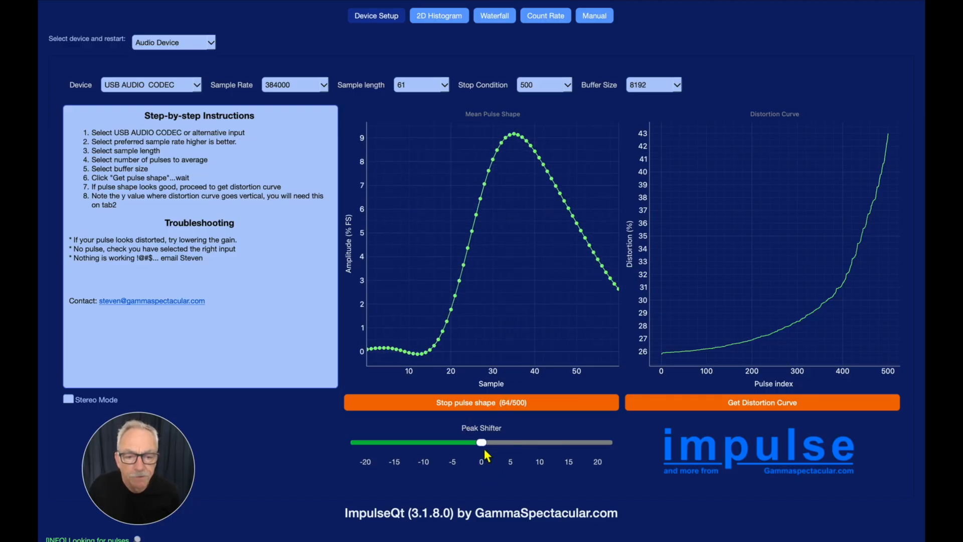
left_click(492, 405)
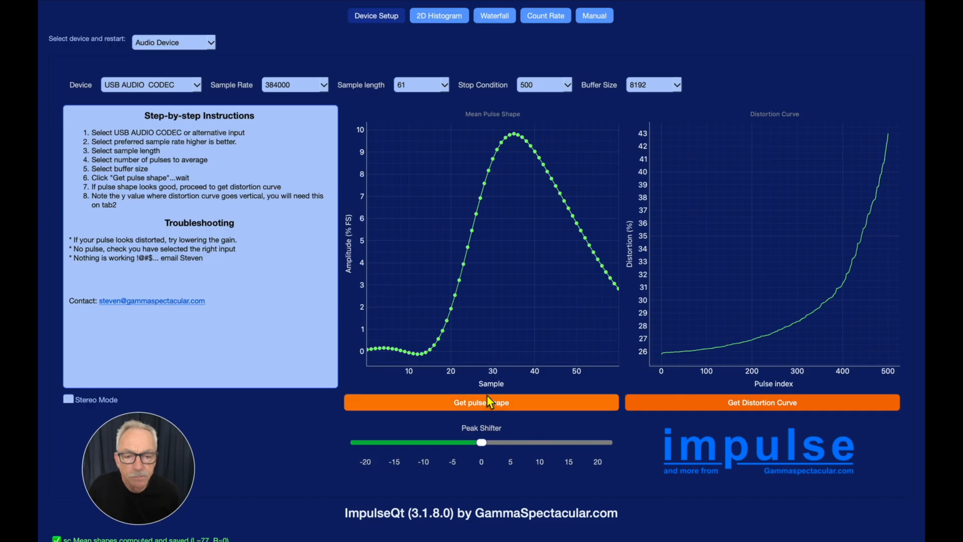
left_click(490, 406)
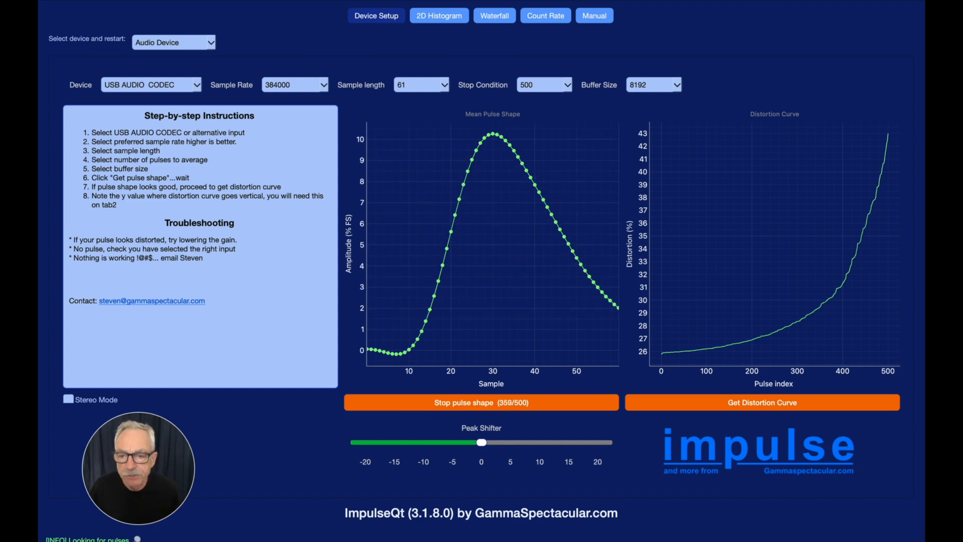
left_click(68, 400)
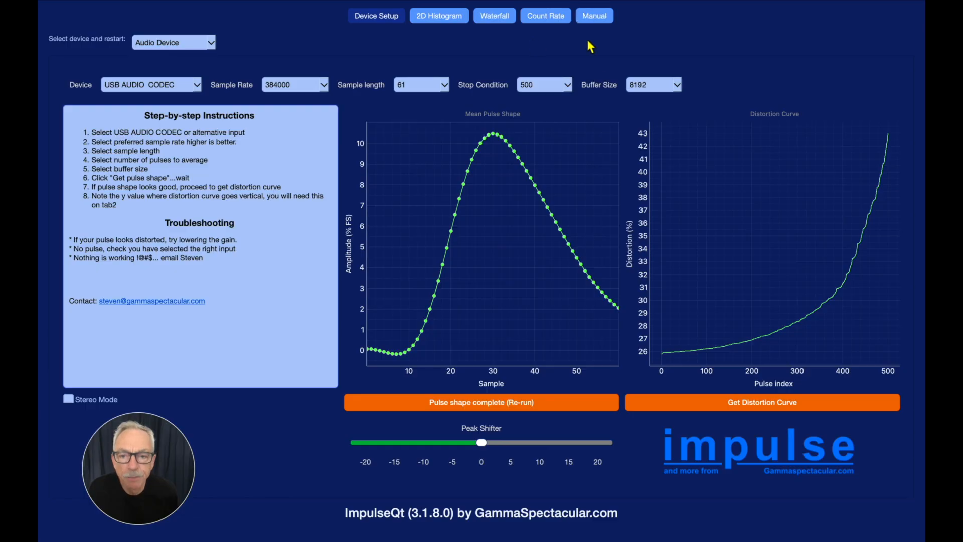
Step: Open the built-in manual and skim the device setup and 2D histogram sections
left_click(604, 20)
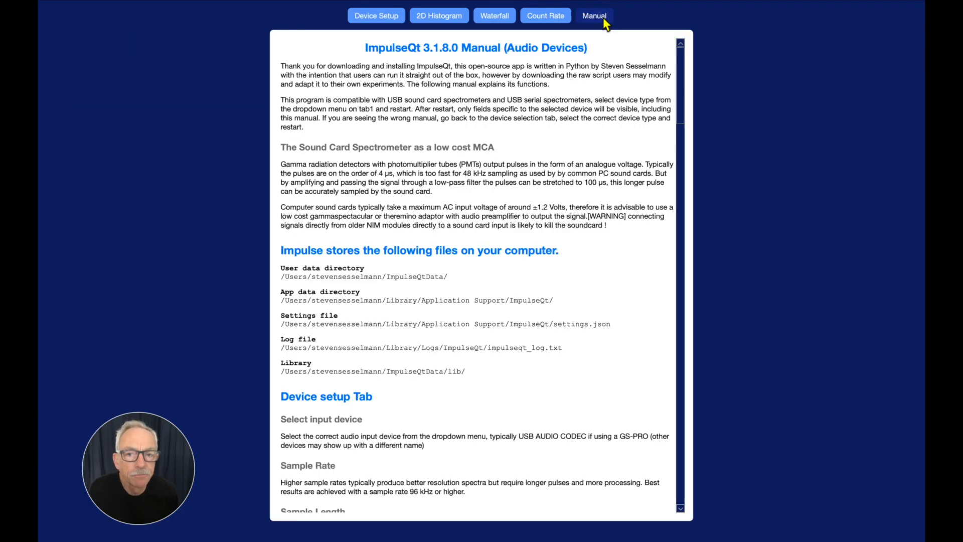
scroll(458, 128, "down", 10)
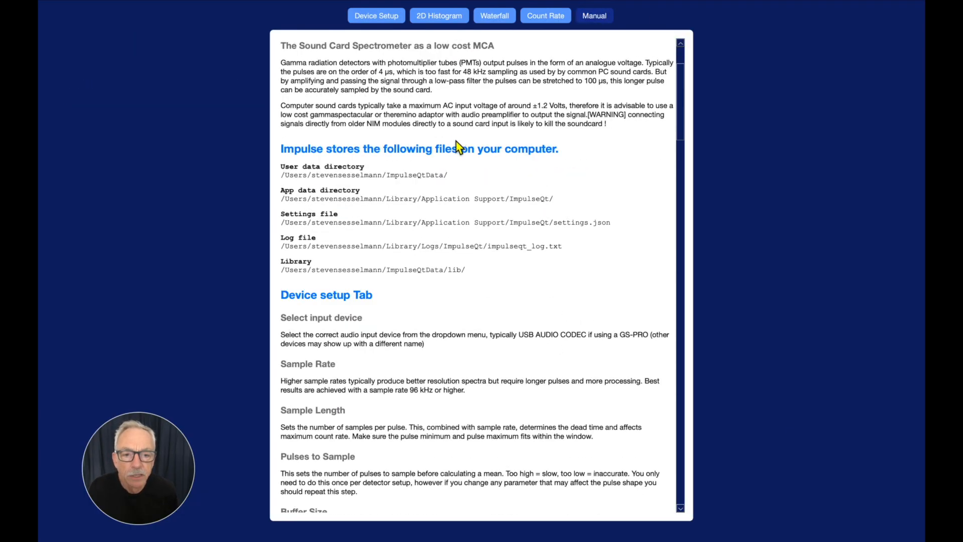
scroll(455, 188, "down", 20)
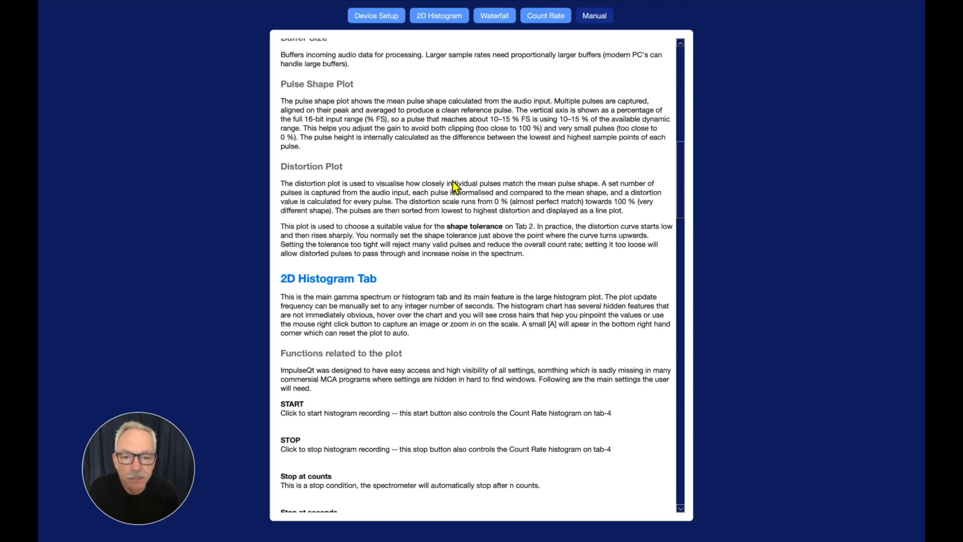
scroll(453, 181, "down", 10)
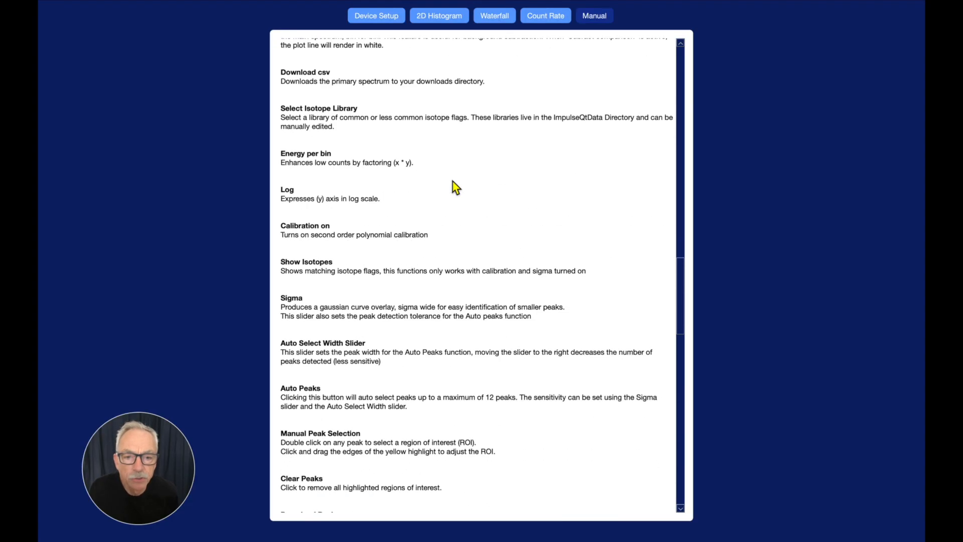
Step: Skim the manual's remaining 2D histogram and calibration procedure sections, and return to its beginning
scroll(456, 187, "down", 20)
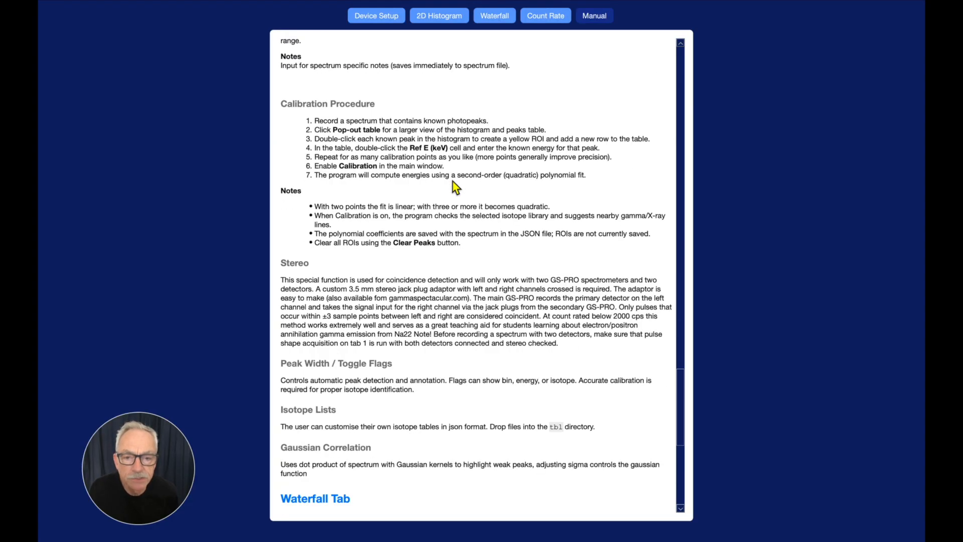
scroll(456, 189, "up", 20)
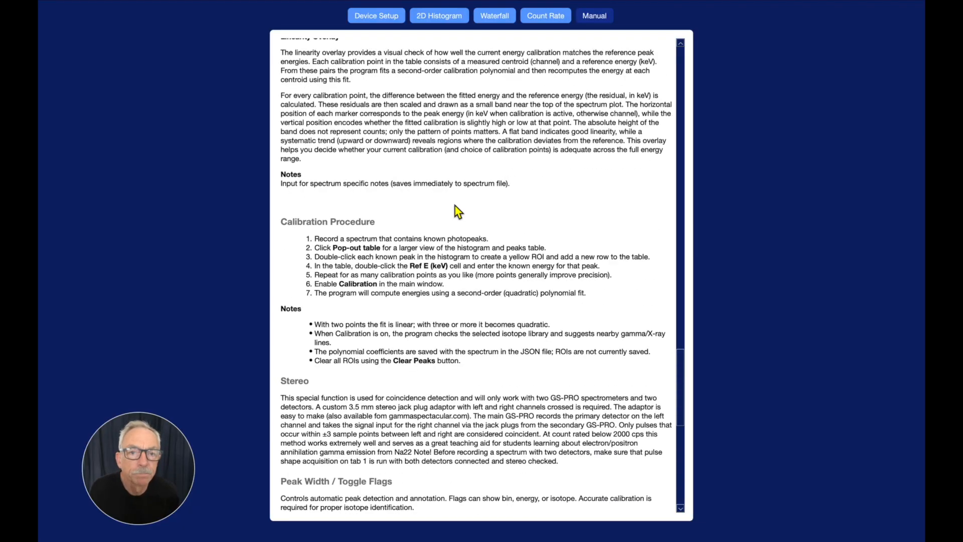
scroll(455, 205, "up", 15)
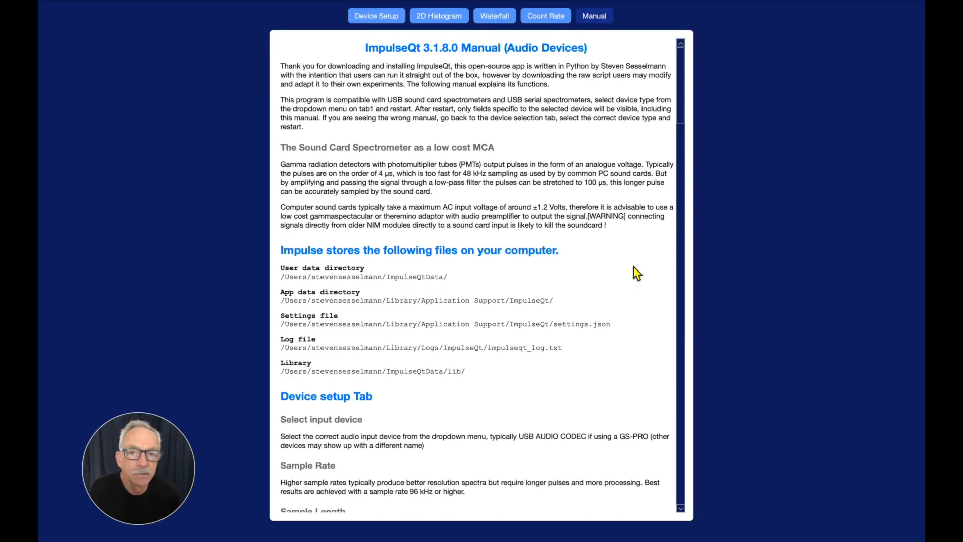
Step: Leave the manual, revisit the device setup page briefly, and open the 2D histogram page
left_click(396, 15)
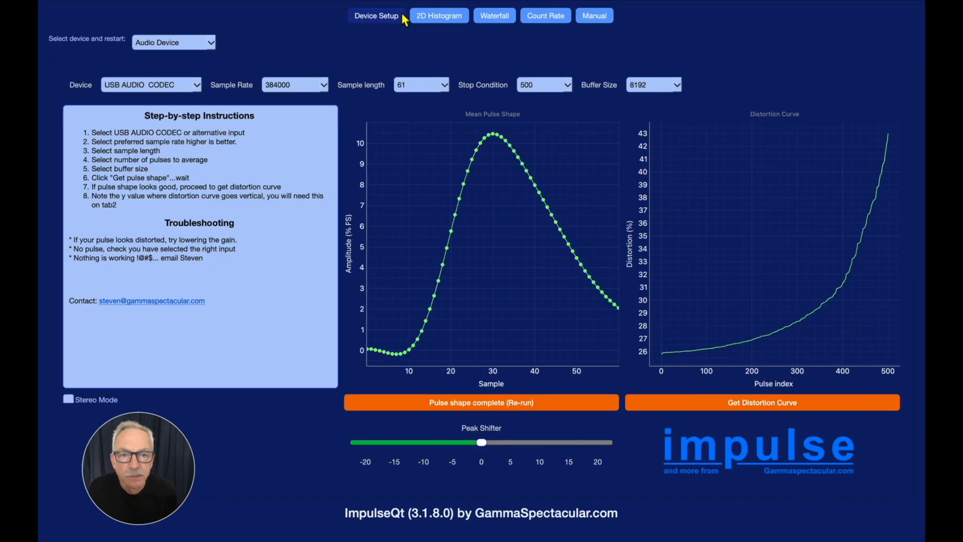
left_click(444, 17)
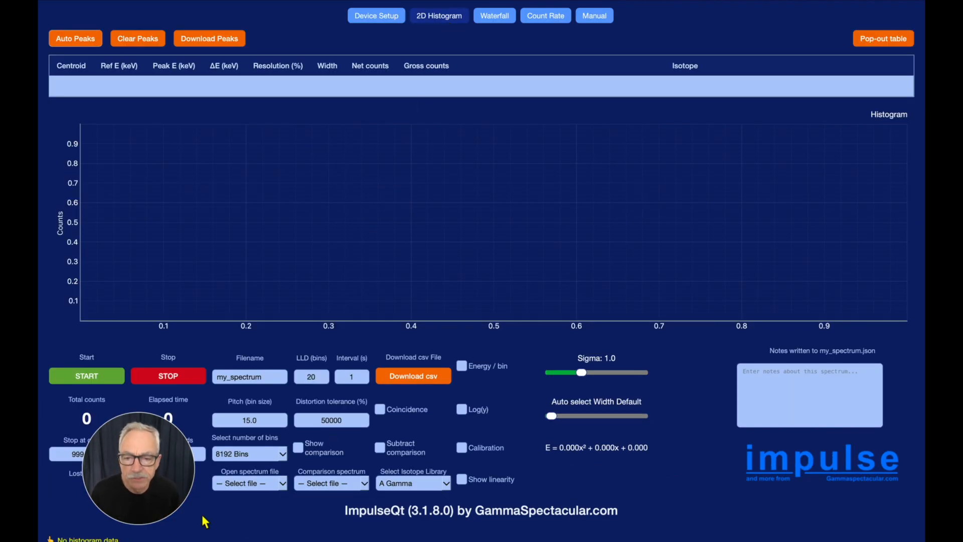
left_click_drag(147, 493, 795, 500)
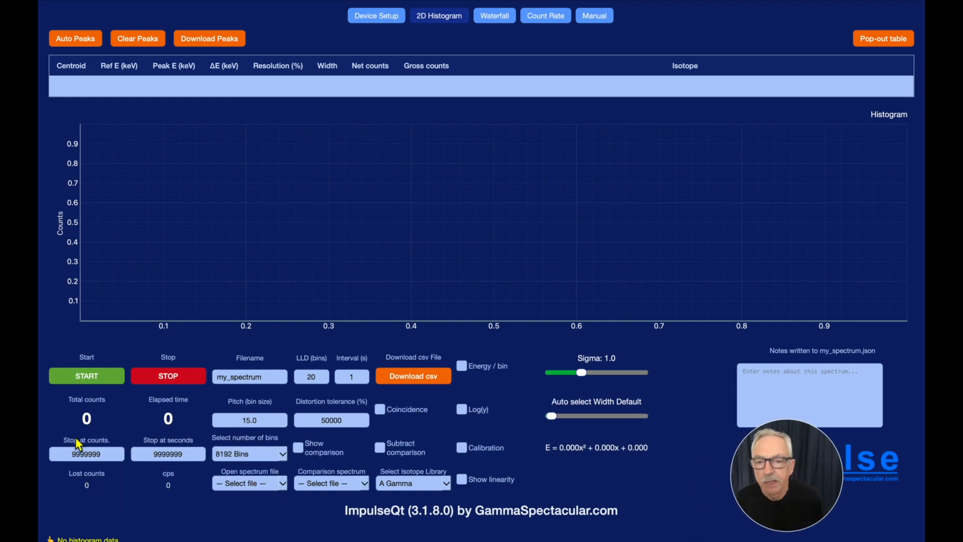
left_click_drag(805, 498, 863, 402)
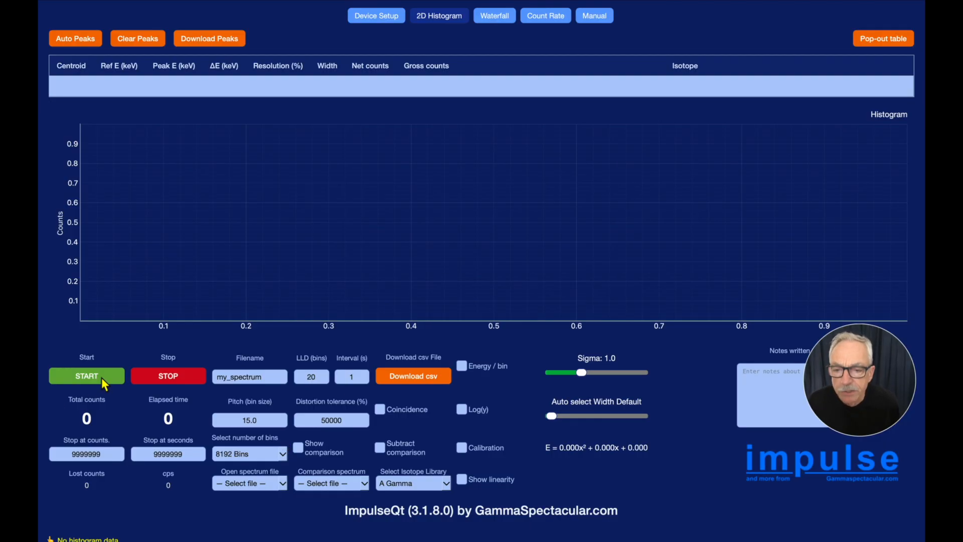
Step: Set the recording's stop limits to 1000000 counts and 300 seconds
double_click(106, 454)
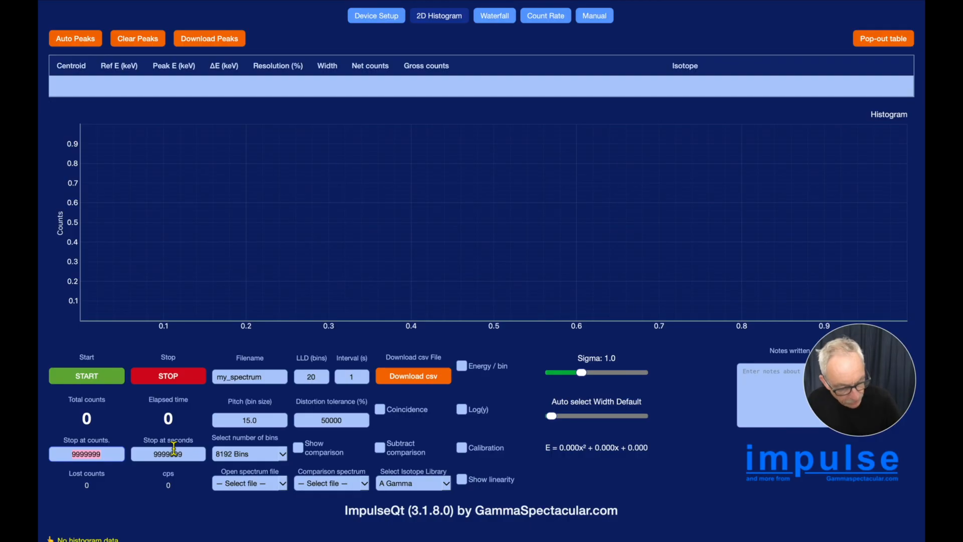
type("1")
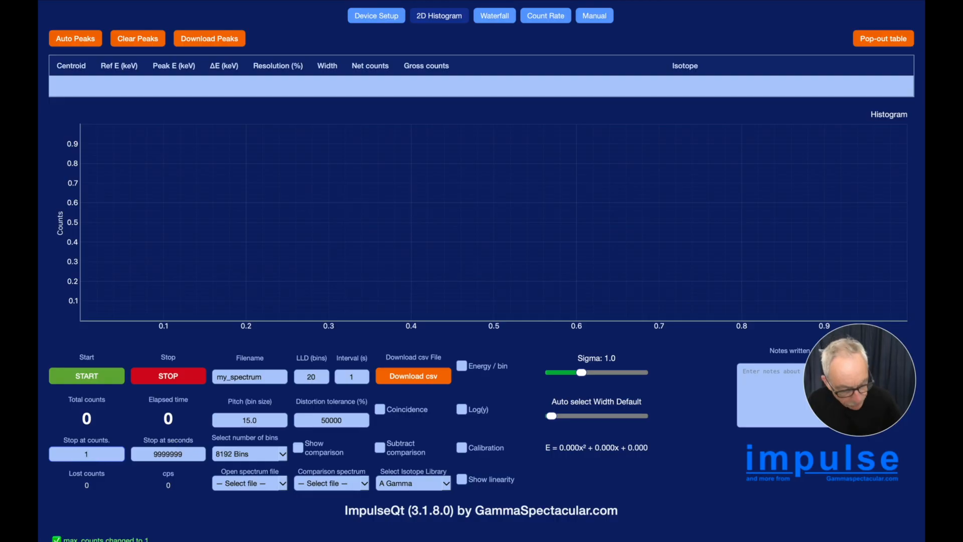
type("000000")
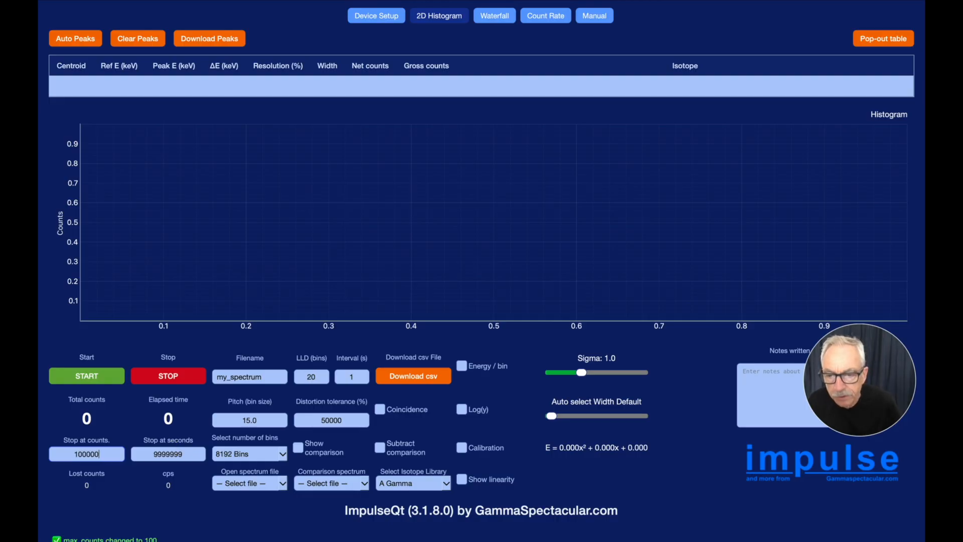
left_click(200, 455)
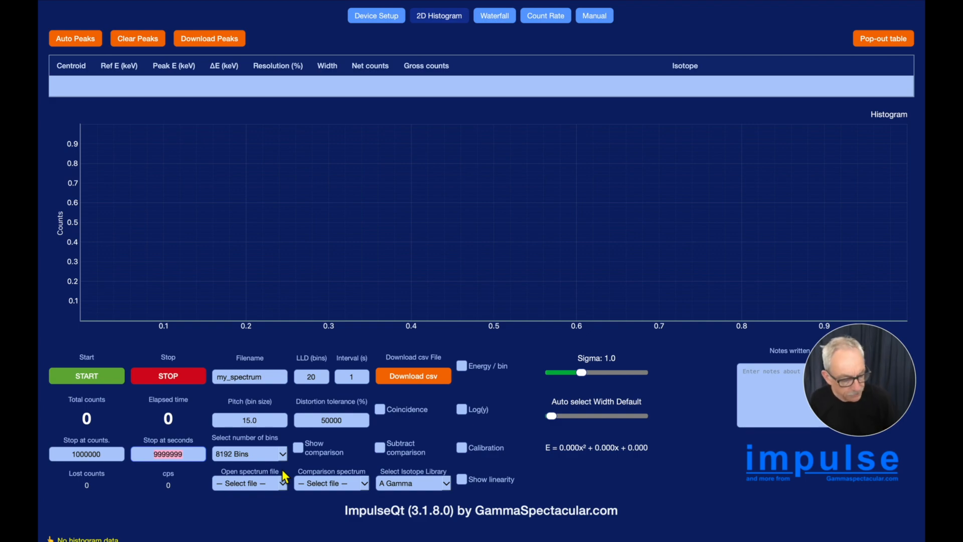
type("60")
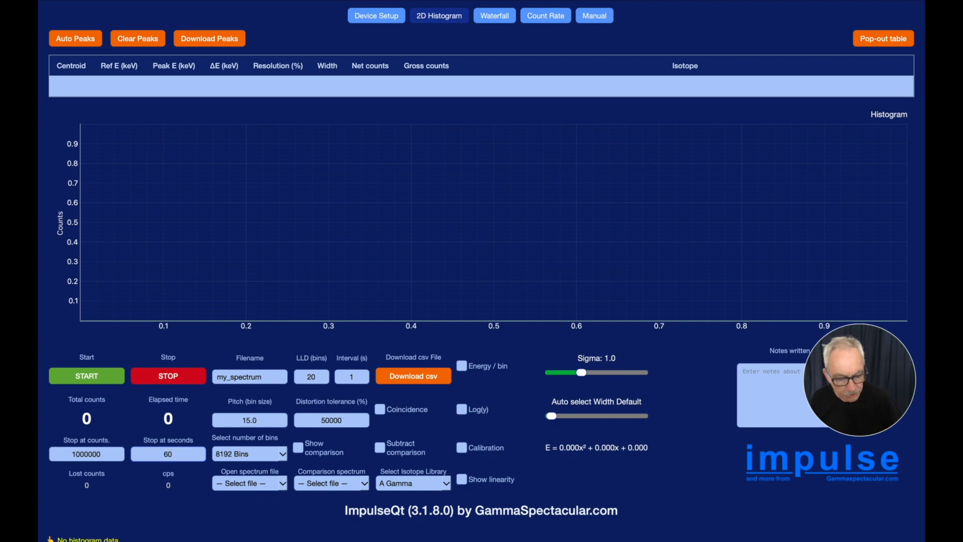
type("300")
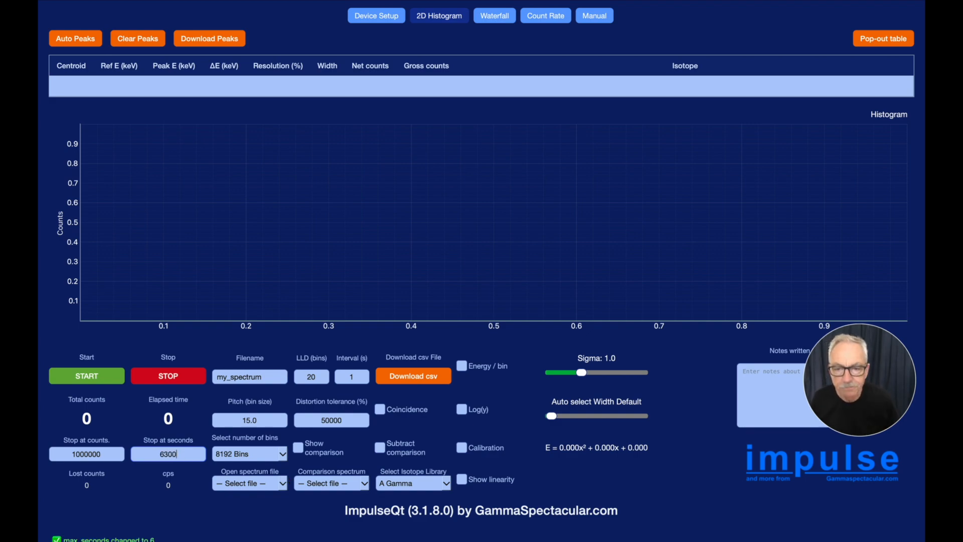
key("BackSpace")
key("BackSpace")
type("300")
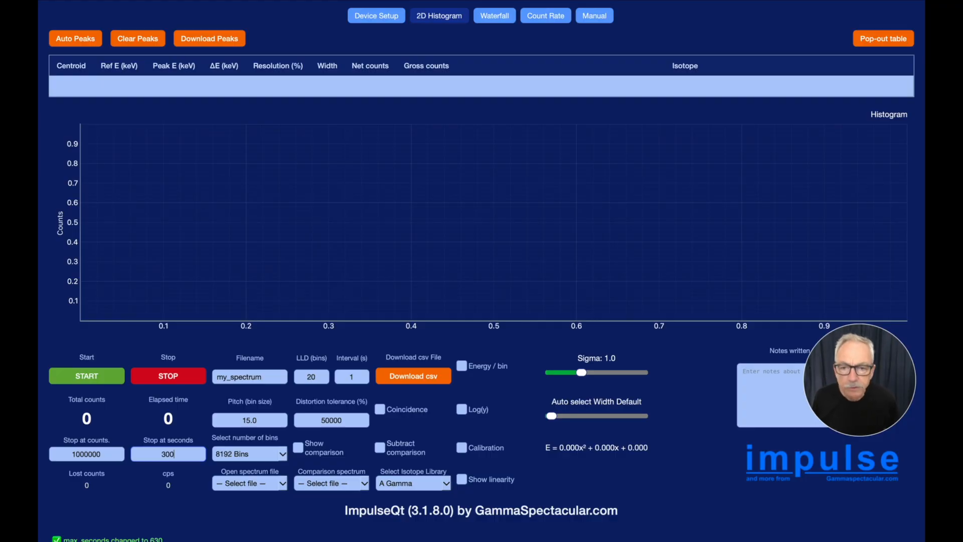
Step: Review the filename and pitch settings without changing them, and set the number of bins to 2048
left_click(271, 379)
left_click_drag(271, 380, 194, 372)
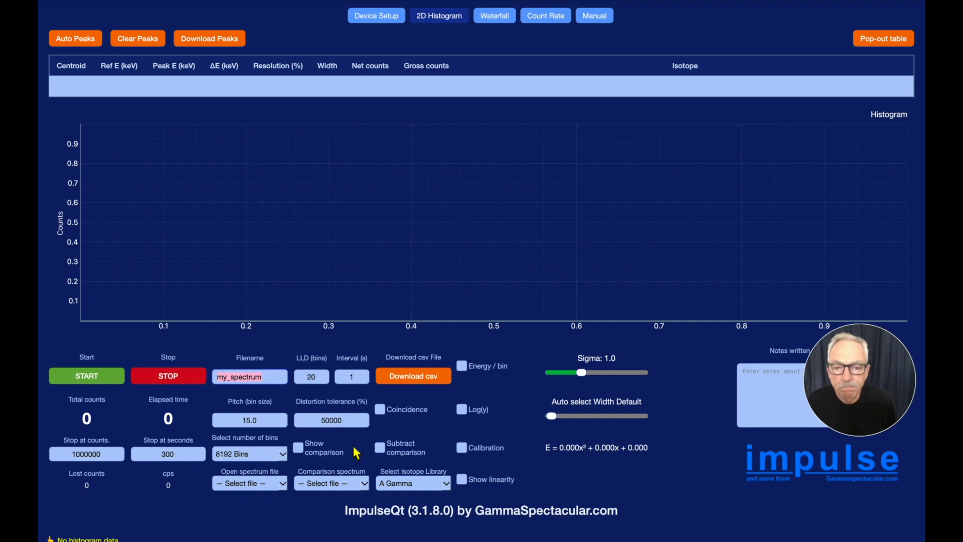
left_click(253, 420)
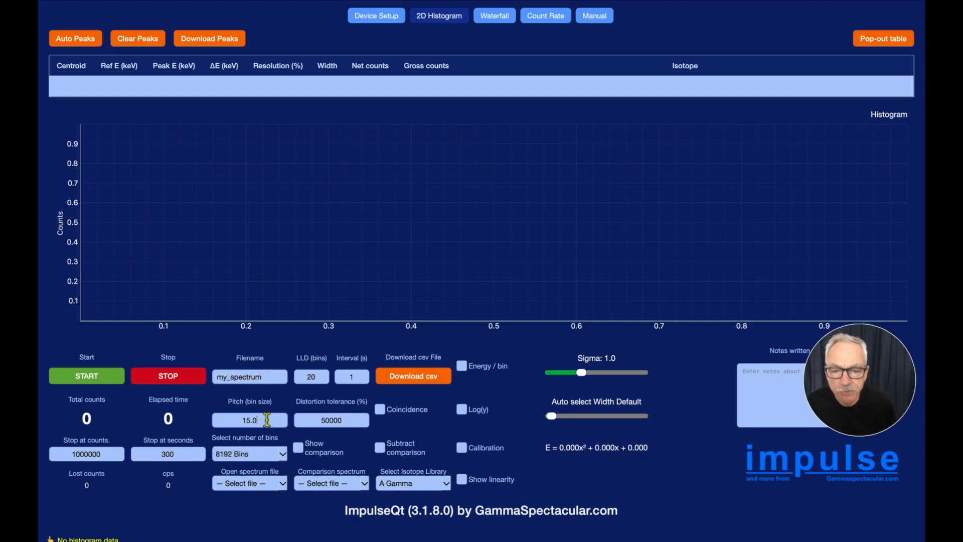
left_click(260, 454)
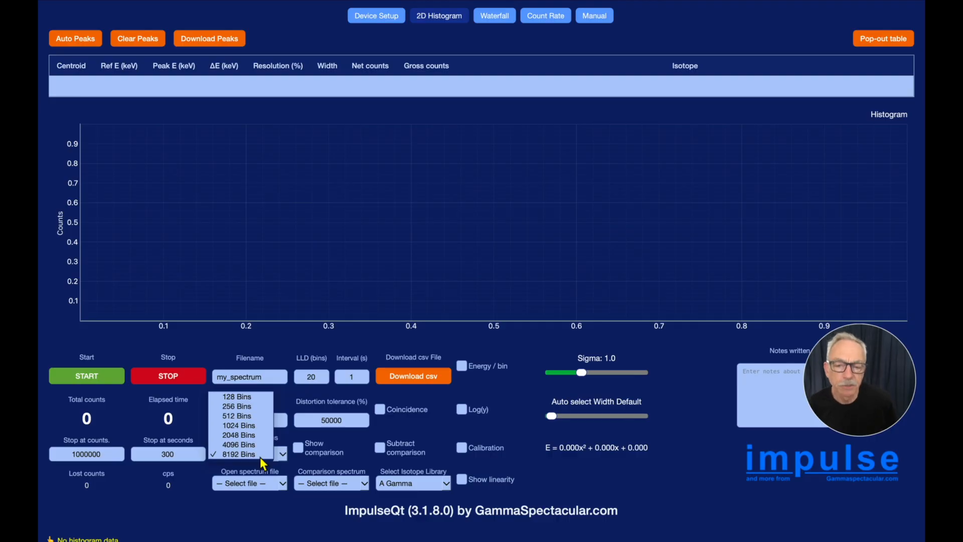
left_click(235, 435)
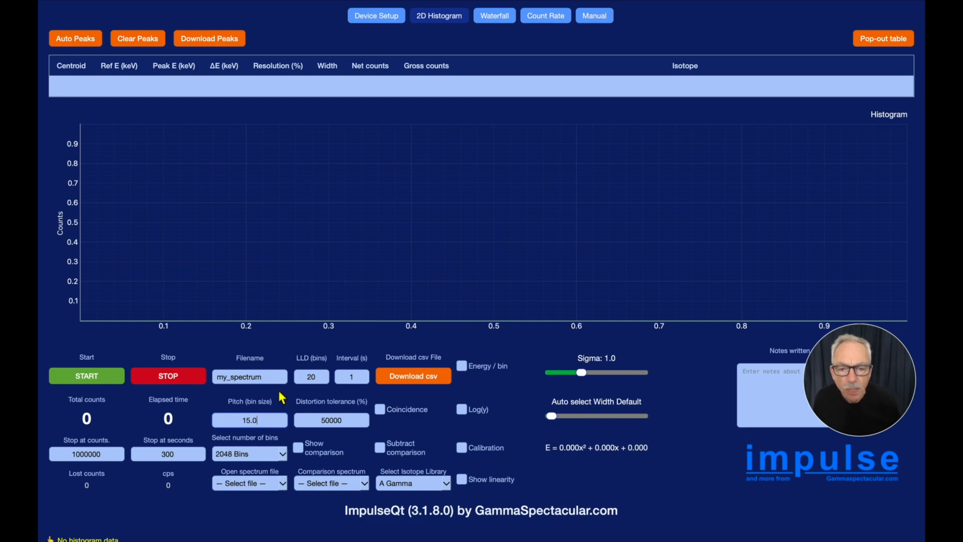
Step: Keep the LLD and interval as they are, and set the distortion tolerance to 35%
left_click(321, 376)
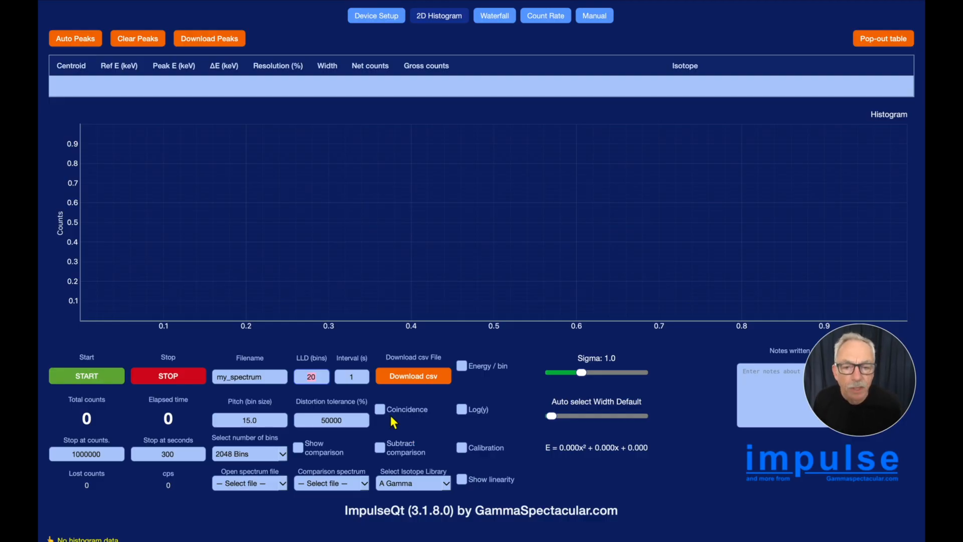
left_click(360, 372)
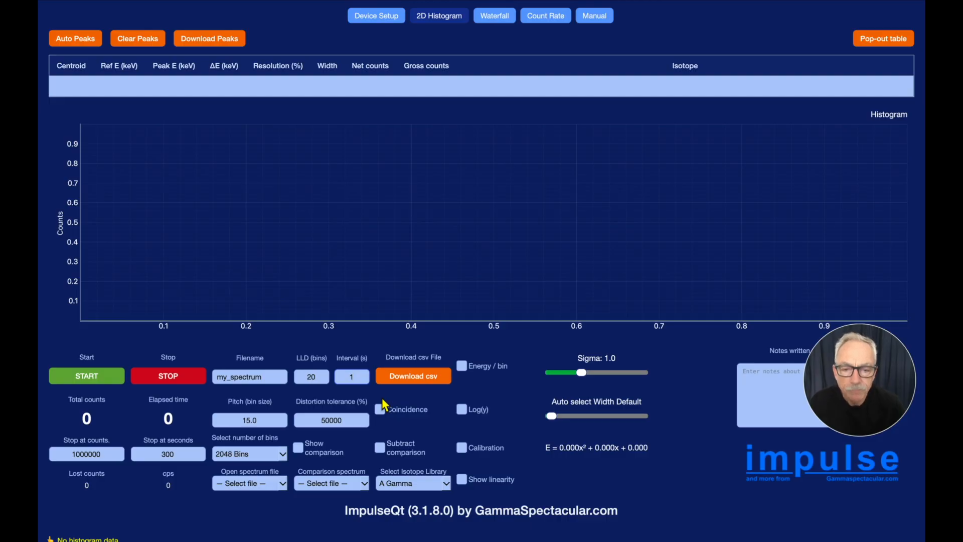
double_click(346, 417)
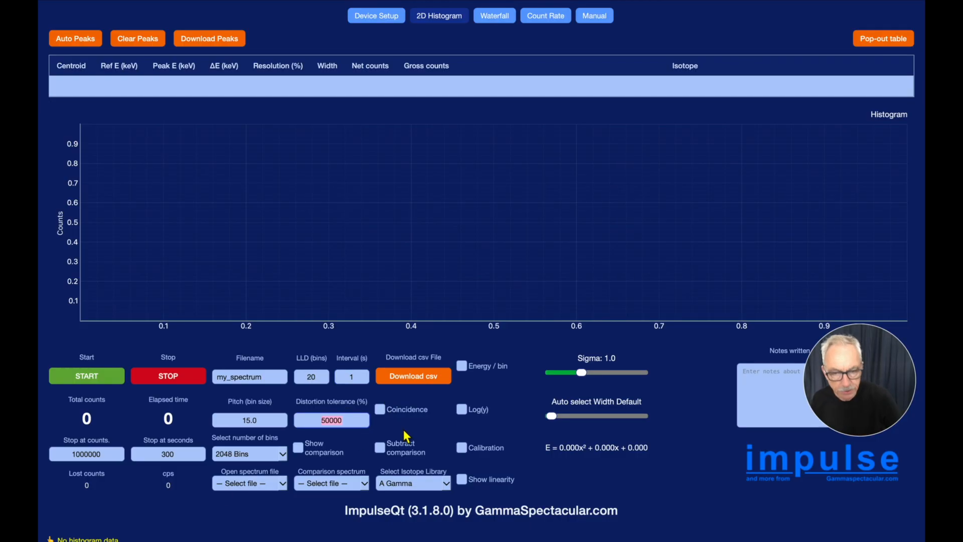
key("BackSpace")
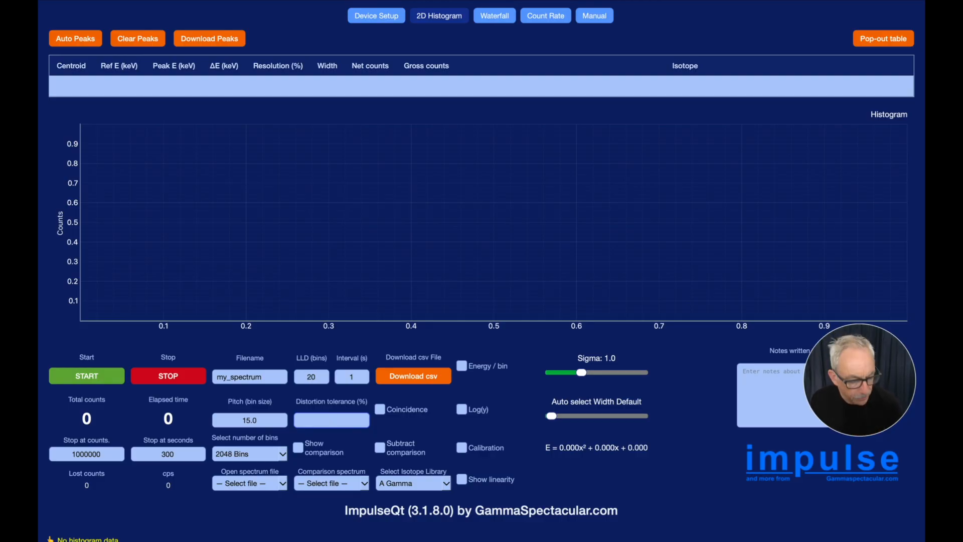
type("35")
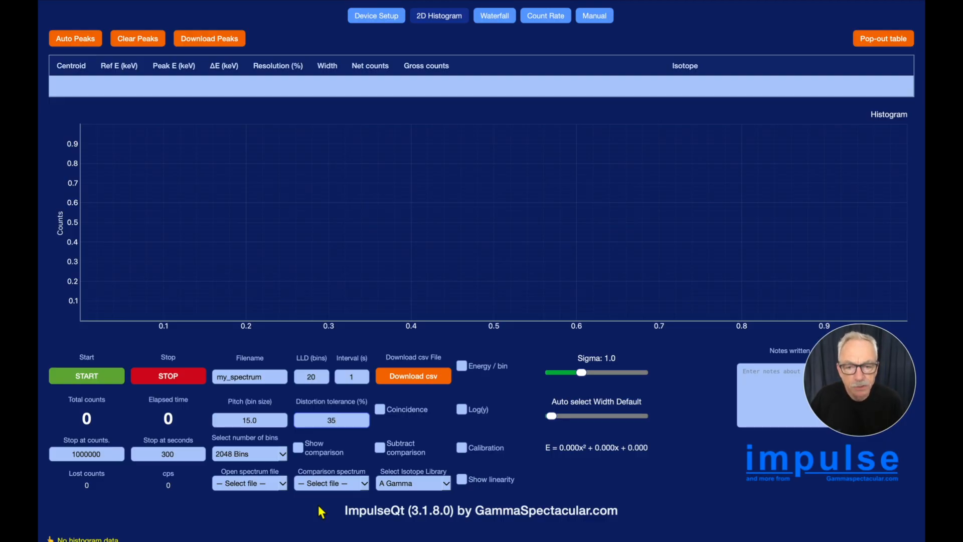
Step: Start recording my_spectrum and reduce Sigma to 0.0 to remove the Gaussian overlay
left_click(97, 373)
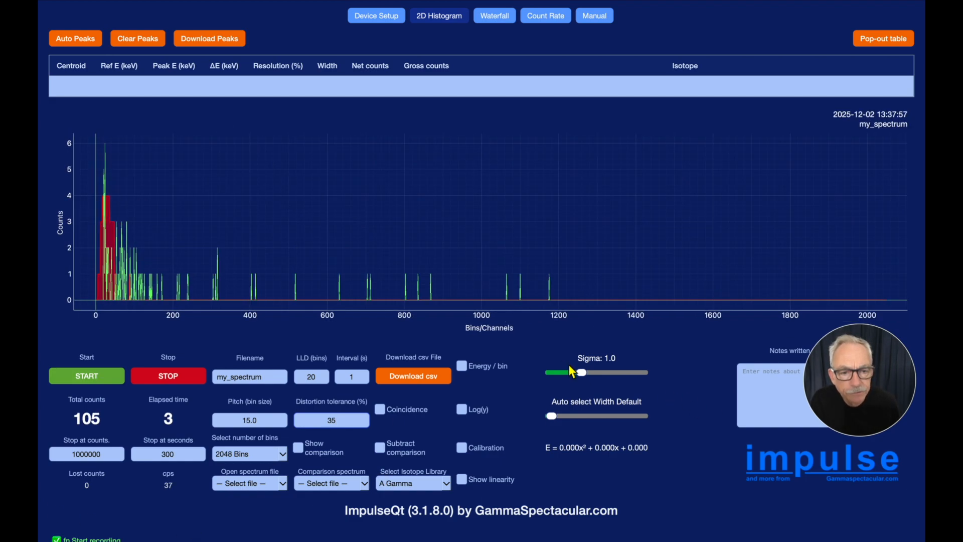
left_click_drag(580, 374, 537, 375)
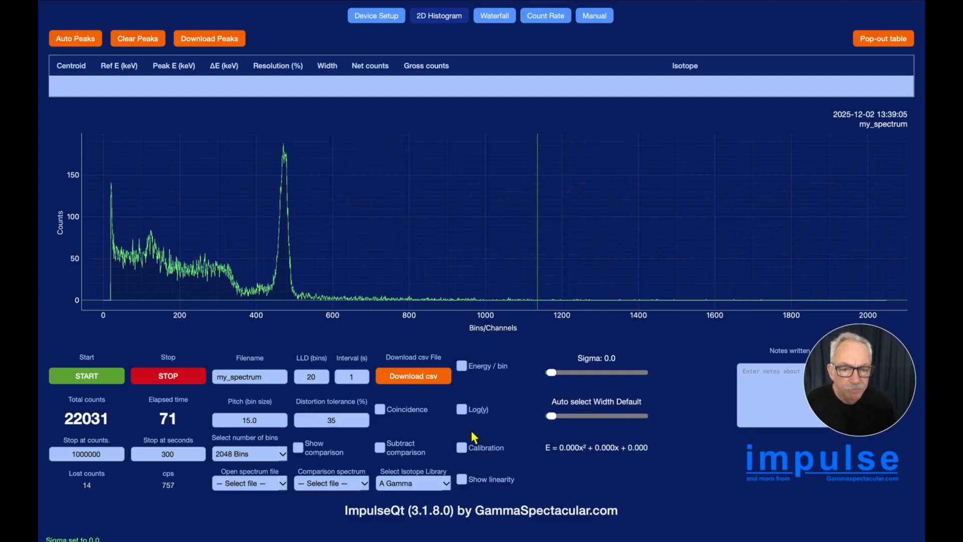
Step: Preview the spectrum on the logarithmic count scale and with energy per bin, turning each option back off
left_click(461, 410)
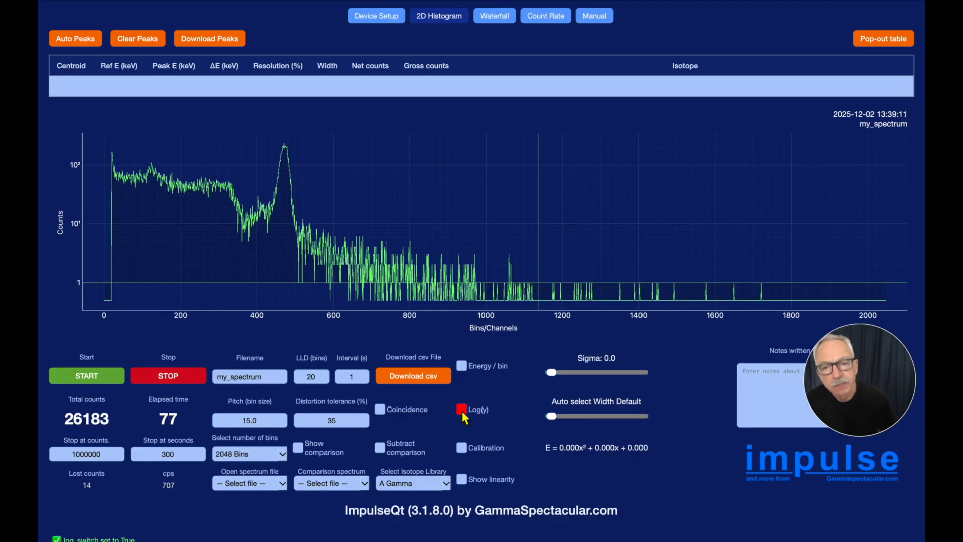
left_click(462, 410)
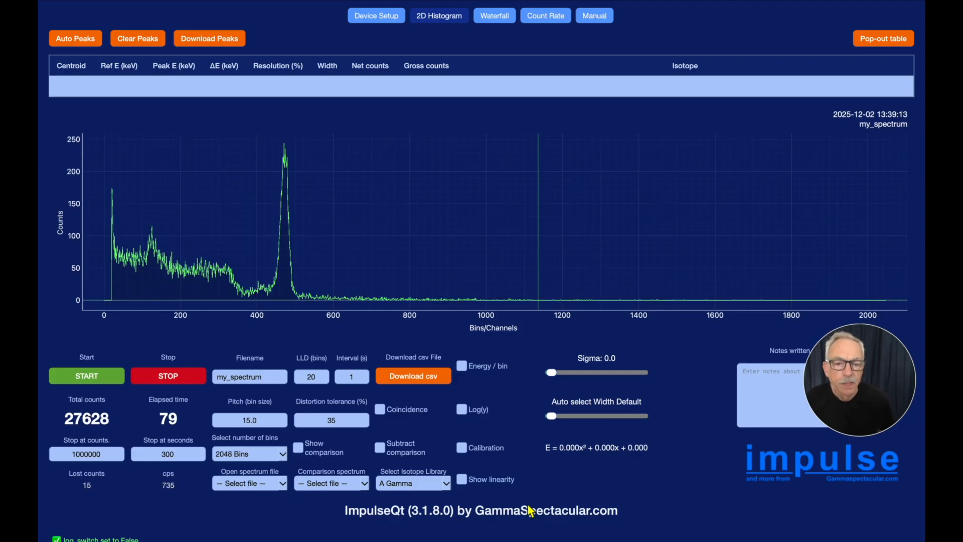
left_click(462, 367)
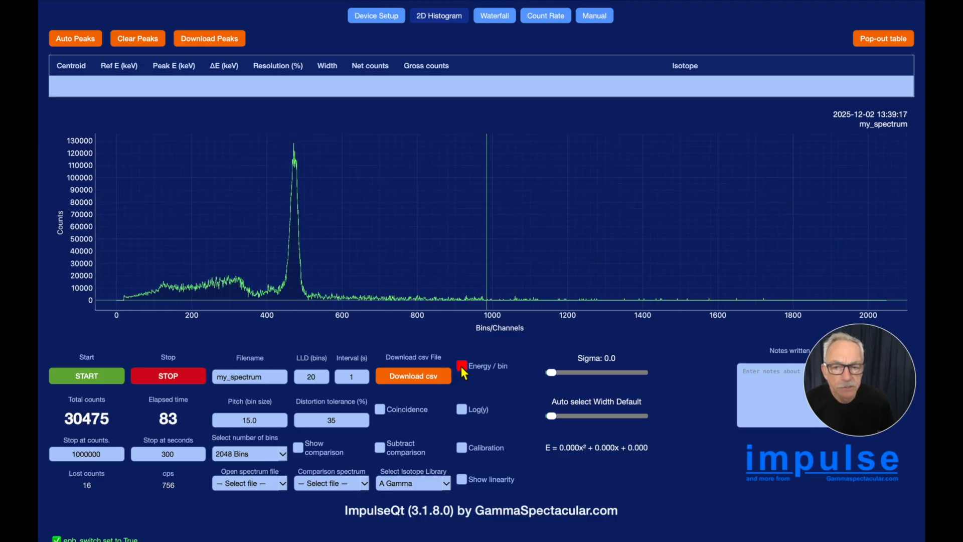
left_click(462, 367)
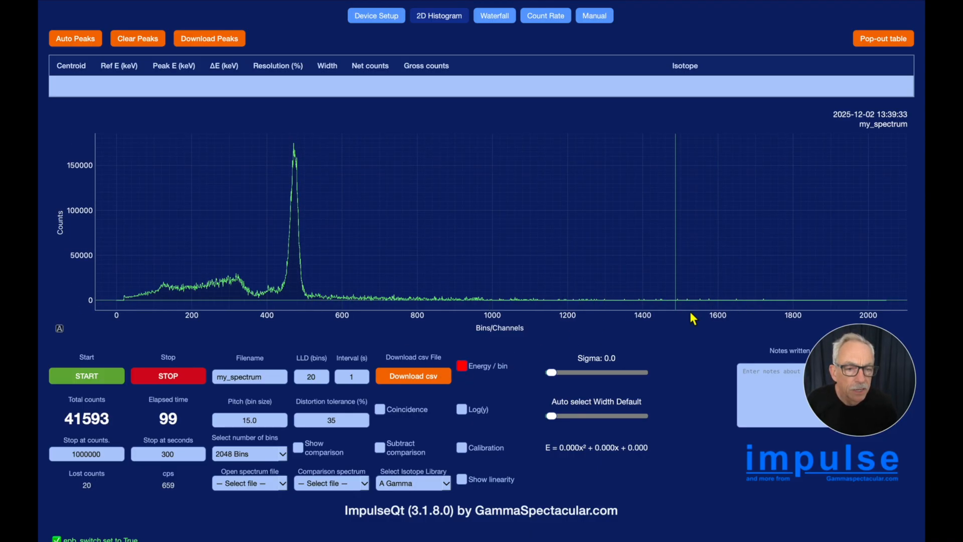
left_click(480, 357)
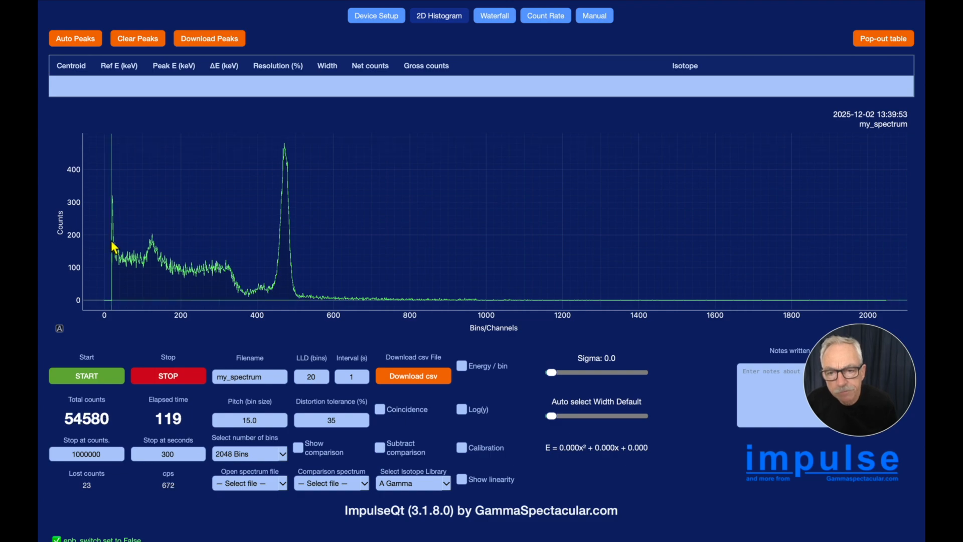
Step: Stop the recording and restart it with the LLD set to 10 bins, overwriting my_spectrum
left_click(183, 381)
double_click(318, 375)
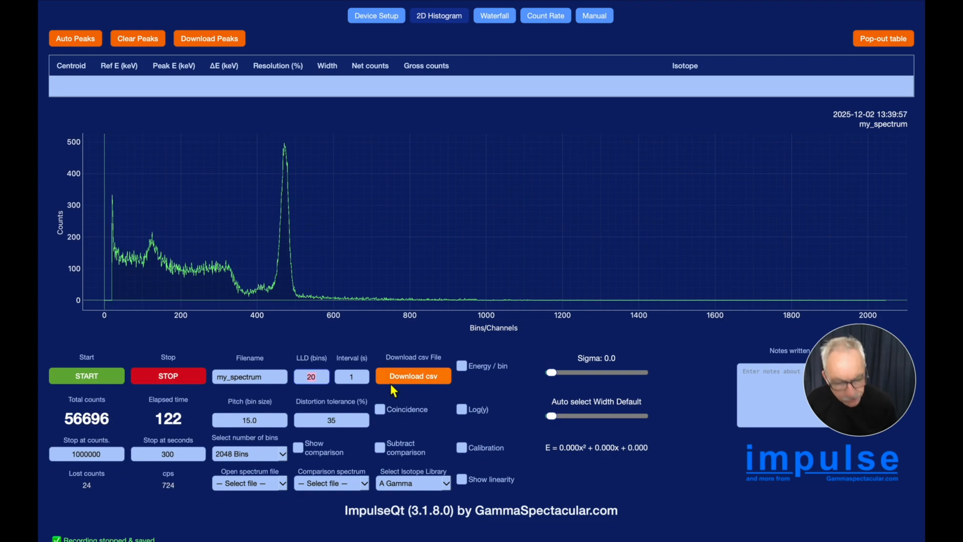
type("10")
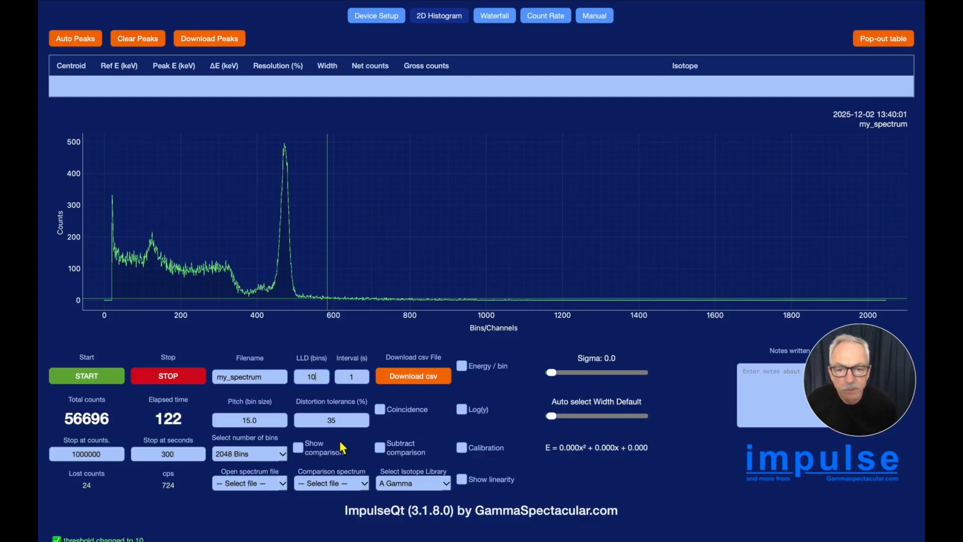
left_click(96, 383)
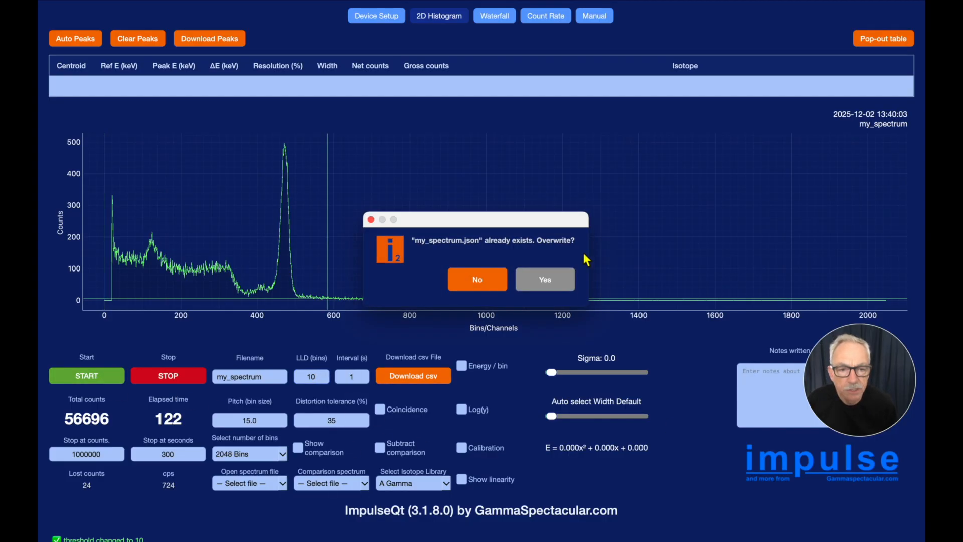
left_click(561, 279)
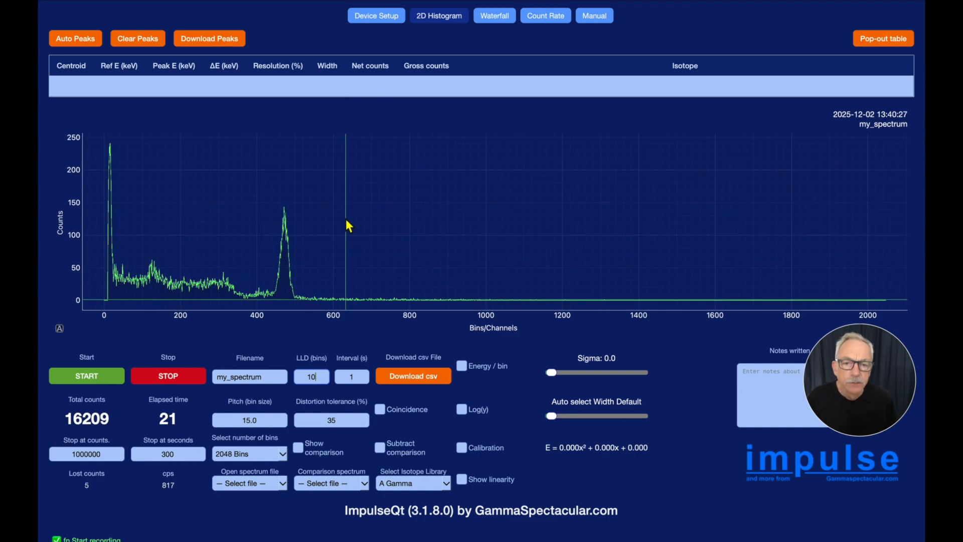
mouse_move(349, 226)
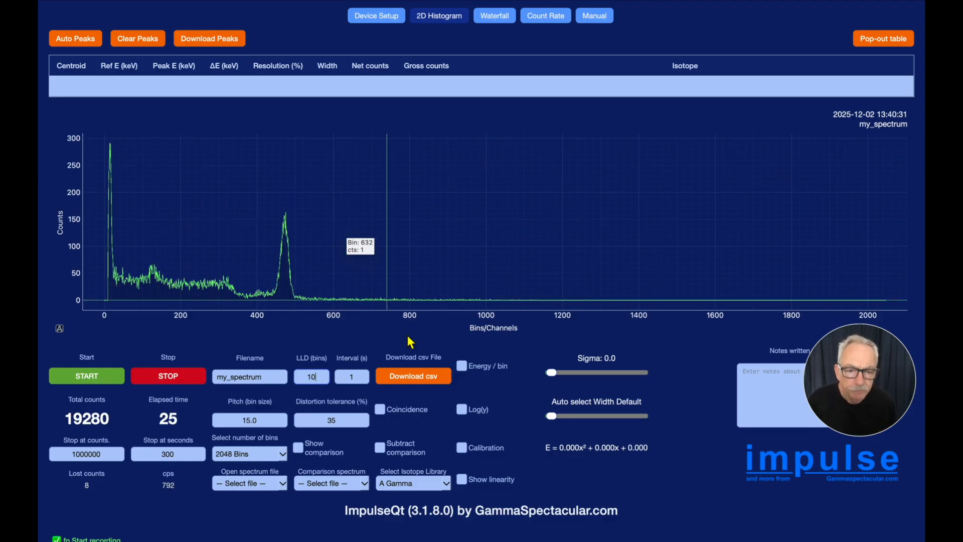
Step: With the auto select width set to 22, mark the tall peak near bin 472 and give it a reference energy of 661.7 keV
left_click_drag(552, 416, 572, 417)
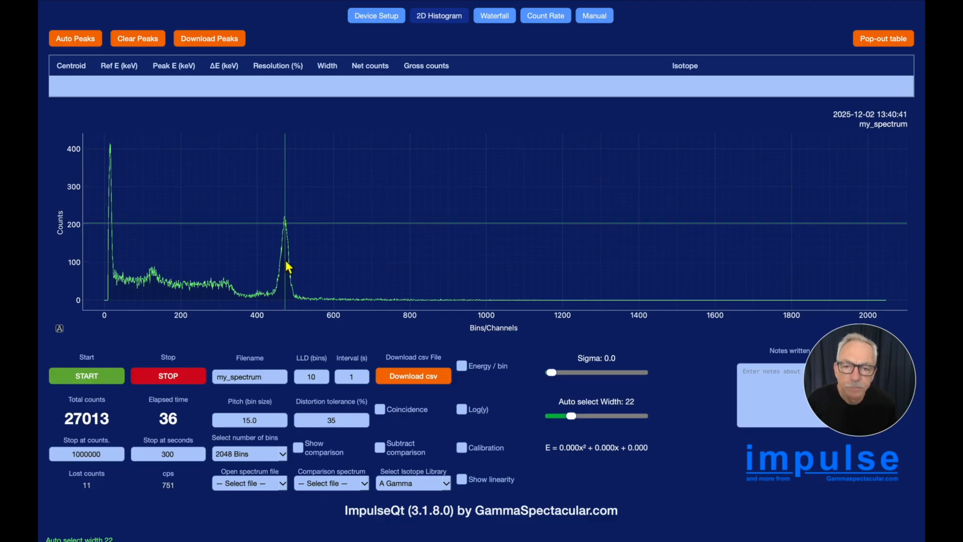
left_click(286, 261)
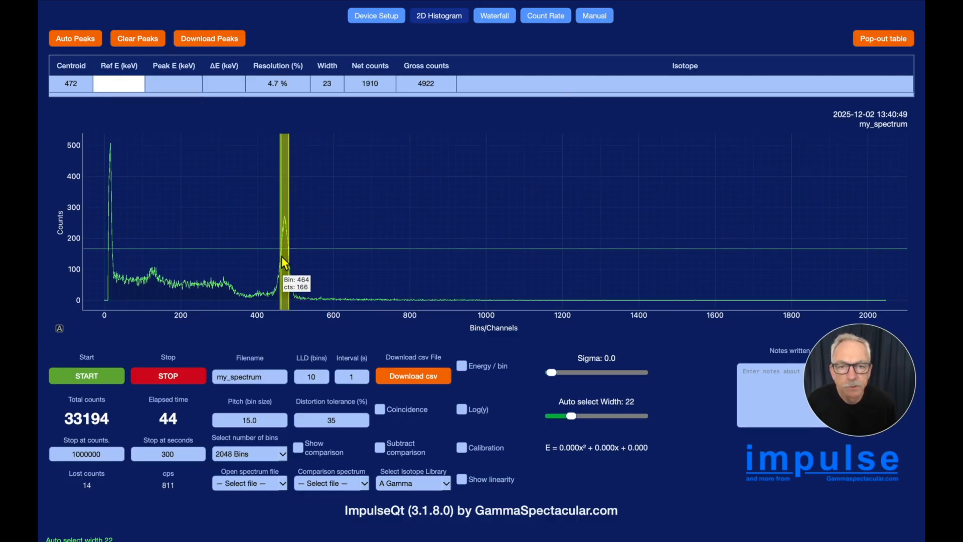
left_click(116, 89)
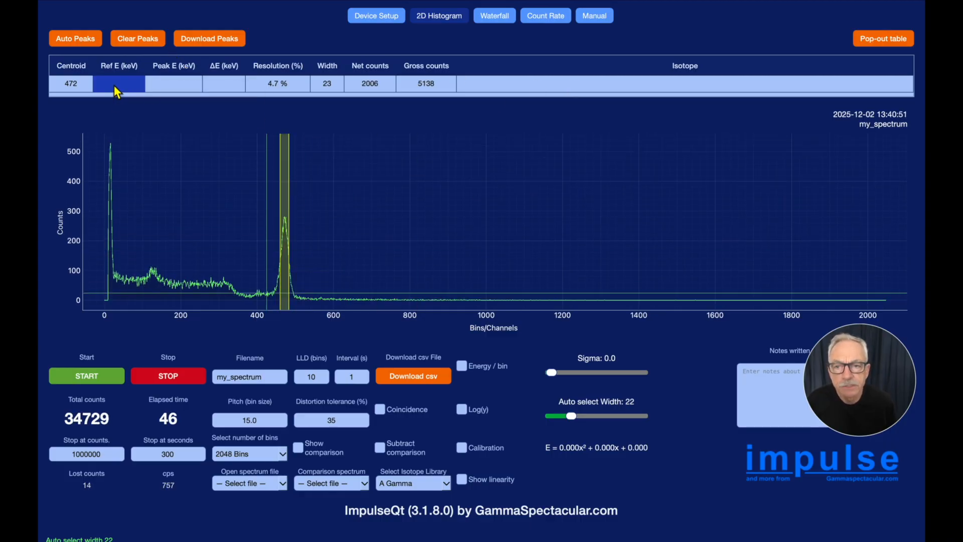
double_click(120, 87)
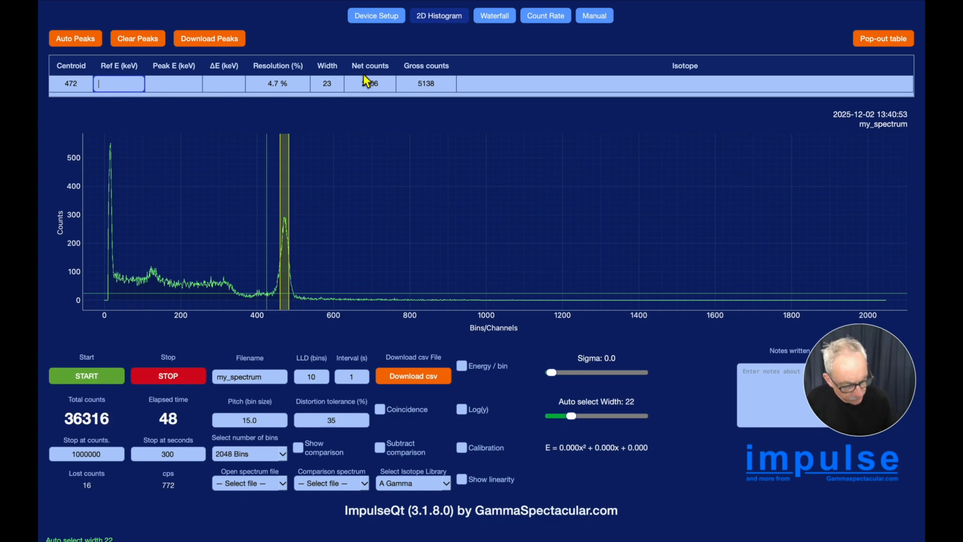
type("661.")
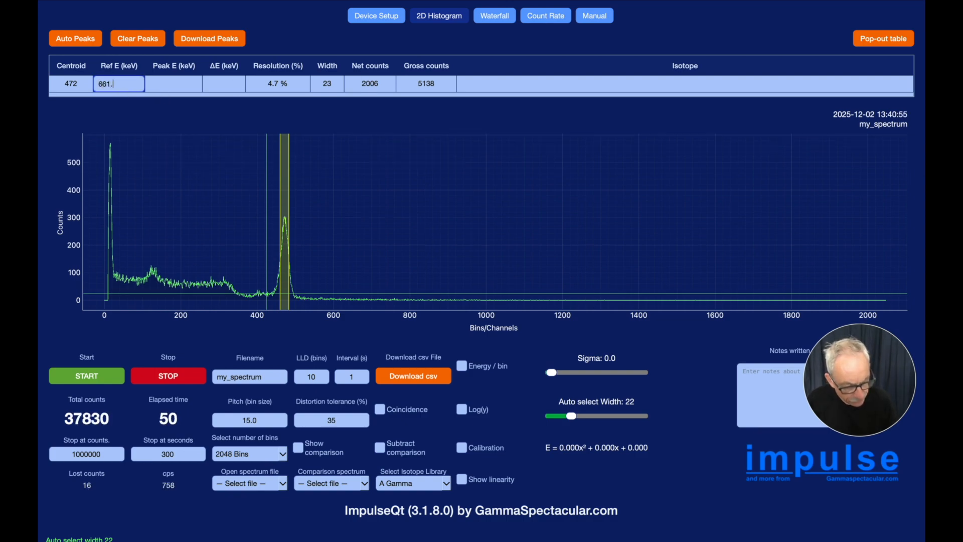
type("7")
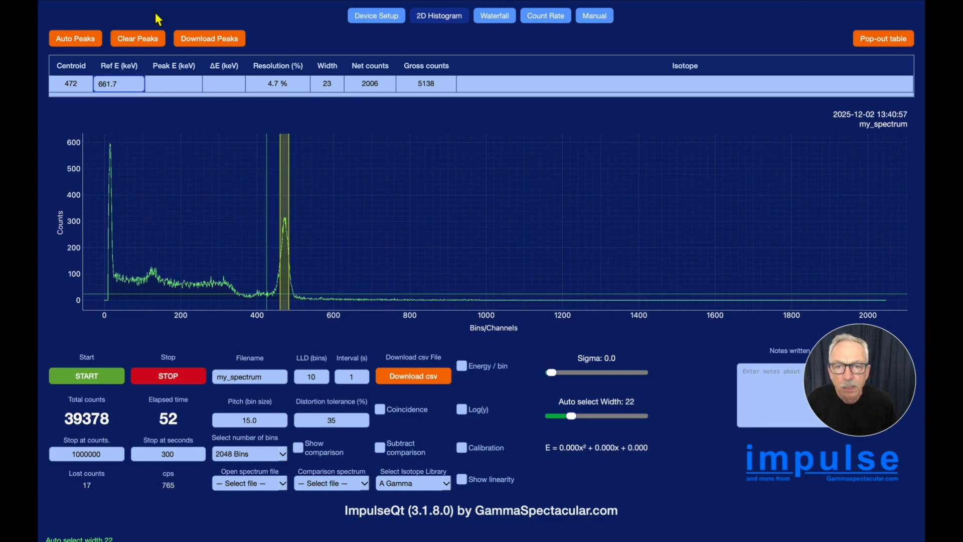
left_click(194, 90)
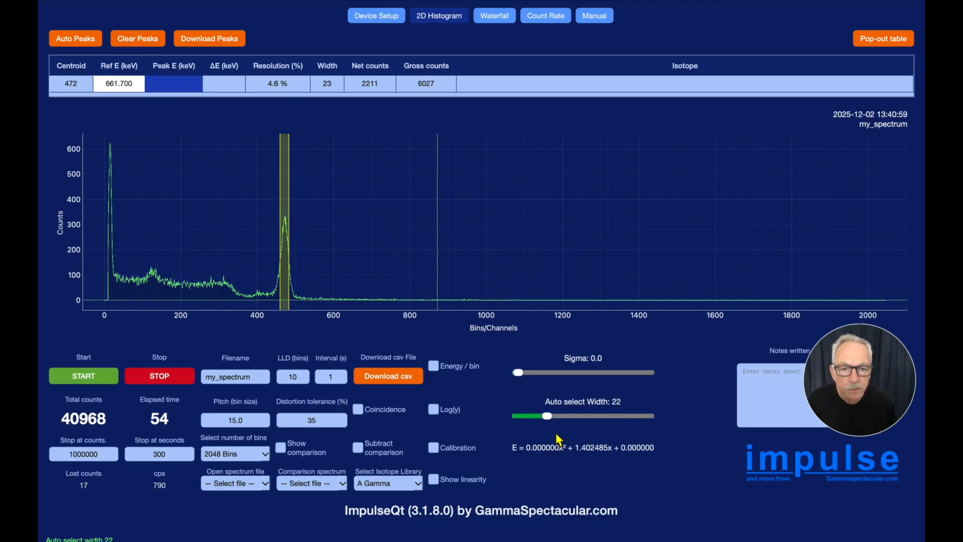
Step: Turn on calibration, then mark the low-energy peak near bin 15 and set its reference energy to 32 keV
left_click(434, 448)
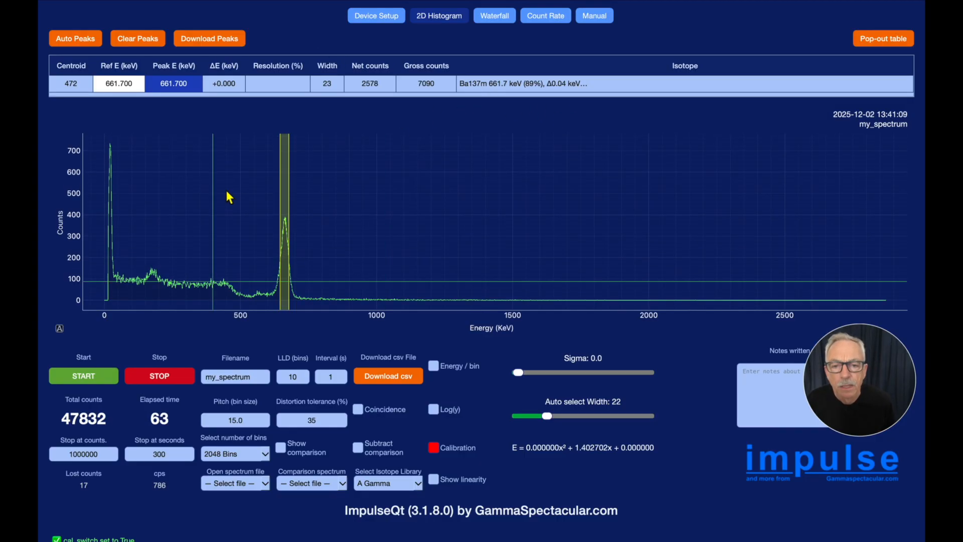
left_click(112, 230)
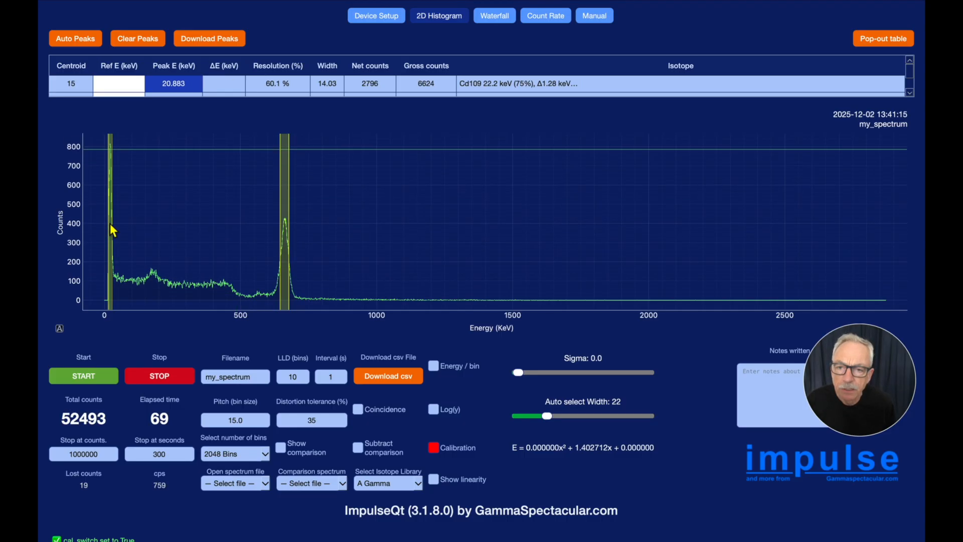
double_click(132, 86)
type("32")
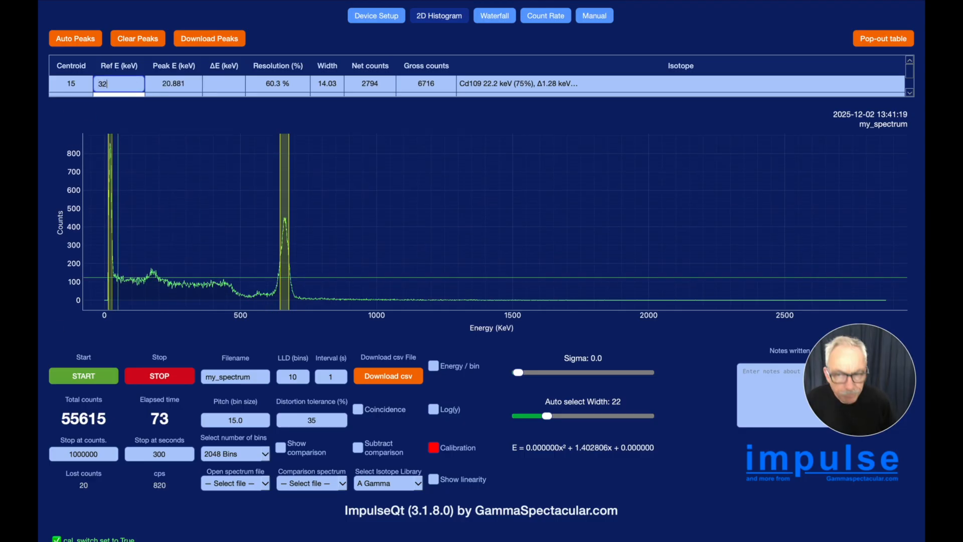
key("Return")
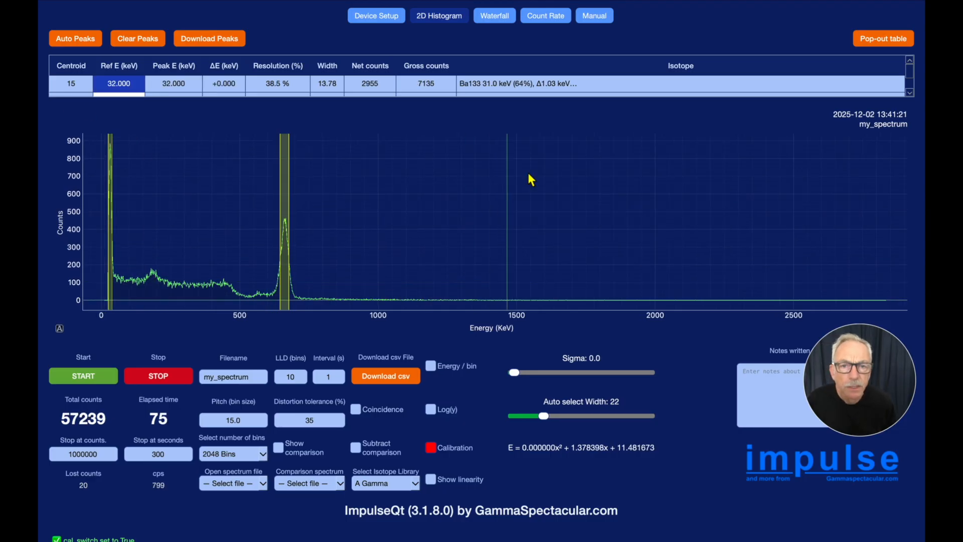
Step: Pop out the ROI table, place it clear of the peaks, enlarge it to show both rows, and dock it back
left_click(893, 39)
left_click_drag(675, 231, 797, 104)
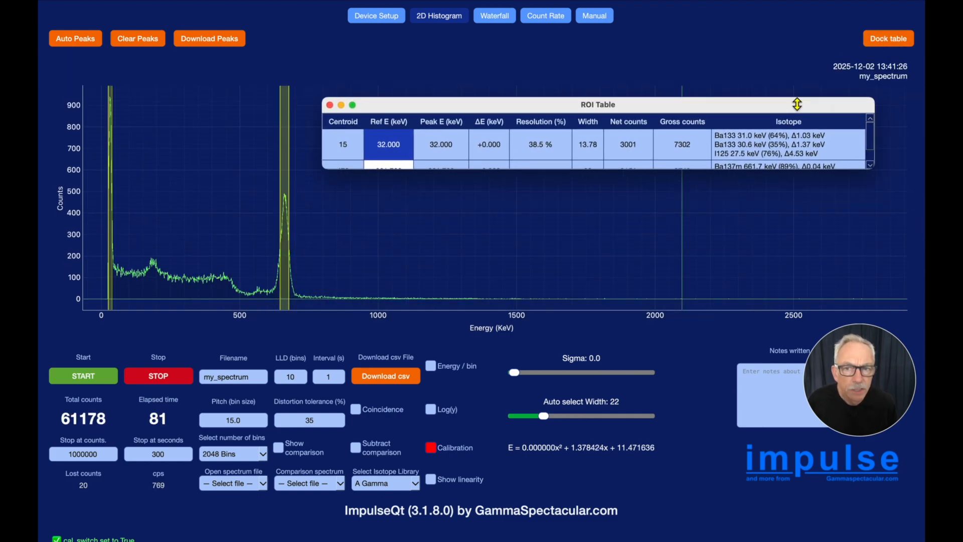
left_click(330, 105)
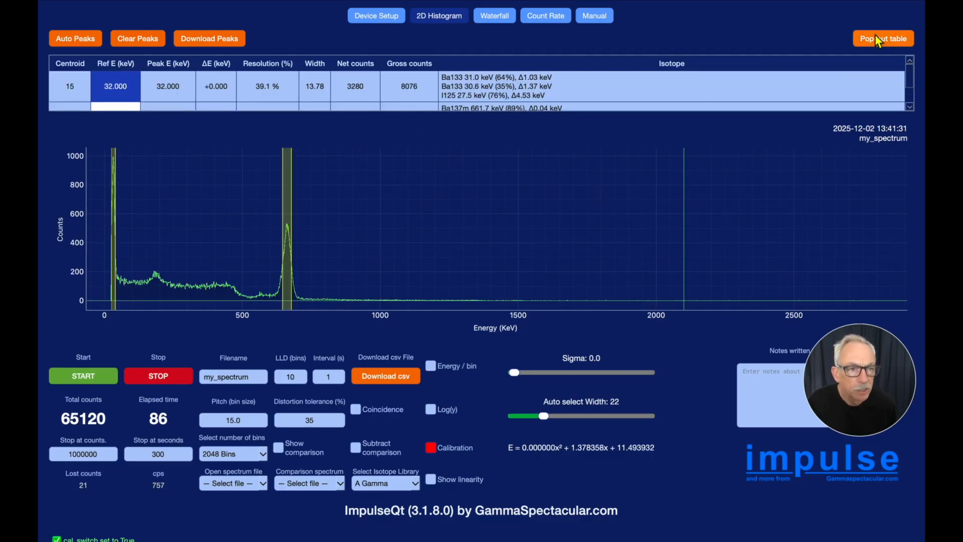
left_click(888, 37)
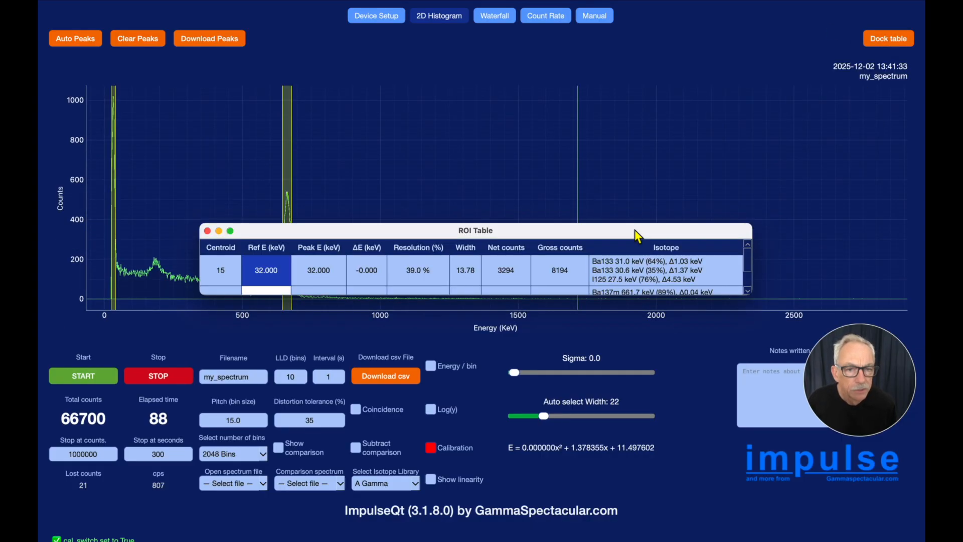
left_click_drag(634, 229, 788, 106)
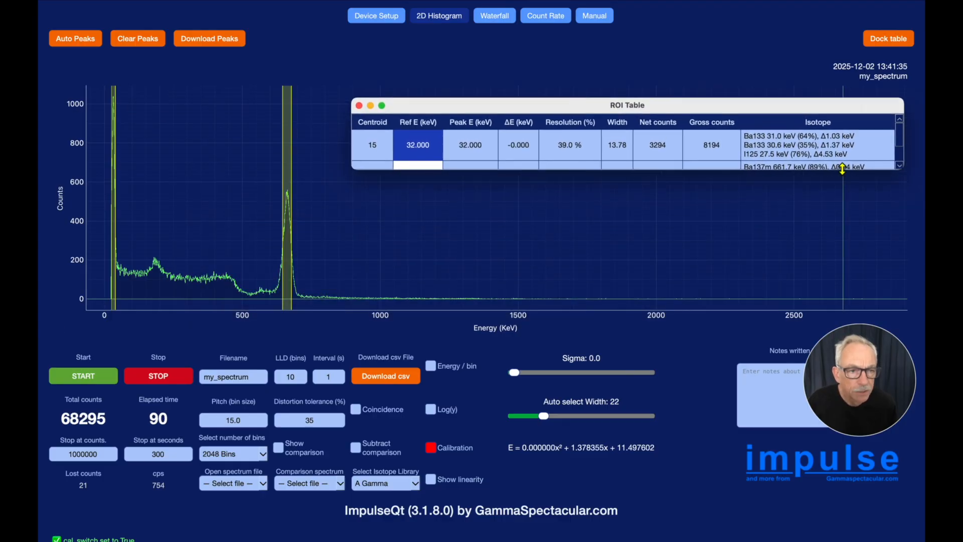
left_click_drag(842, 169, 837, 221)
left_click_drag(837, 113, 842, 104)
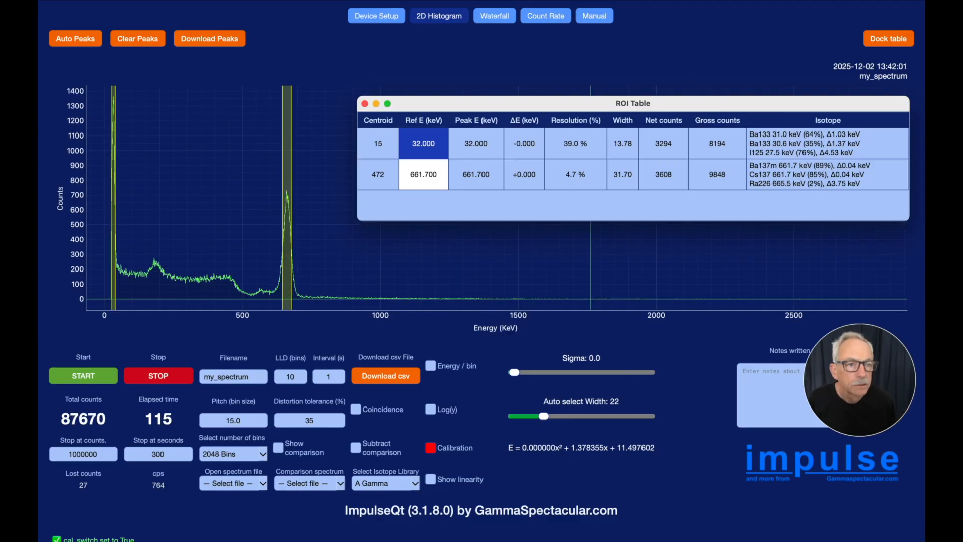
left_click(897, 41)
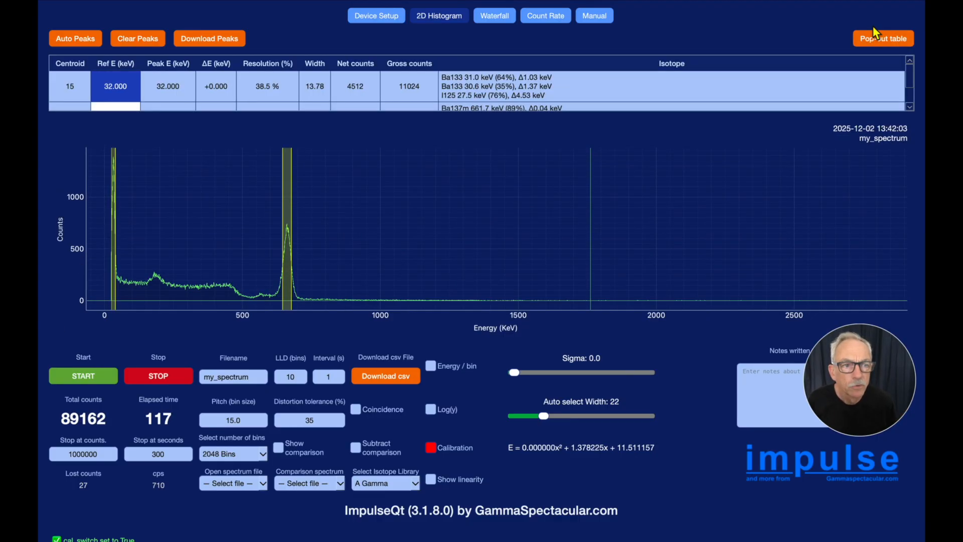
Step: Detach the ROI table from the main window again and enlarge it until both peak rows fit
left_click(892, 36)
left_click_drag(507, 222, 655, 135)
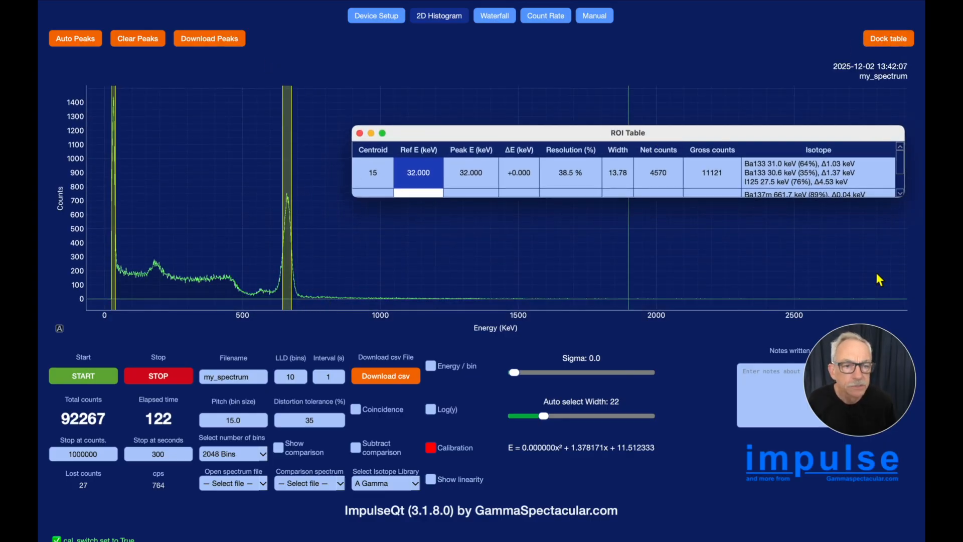
left_click_drag(830, 197, 833, 260)
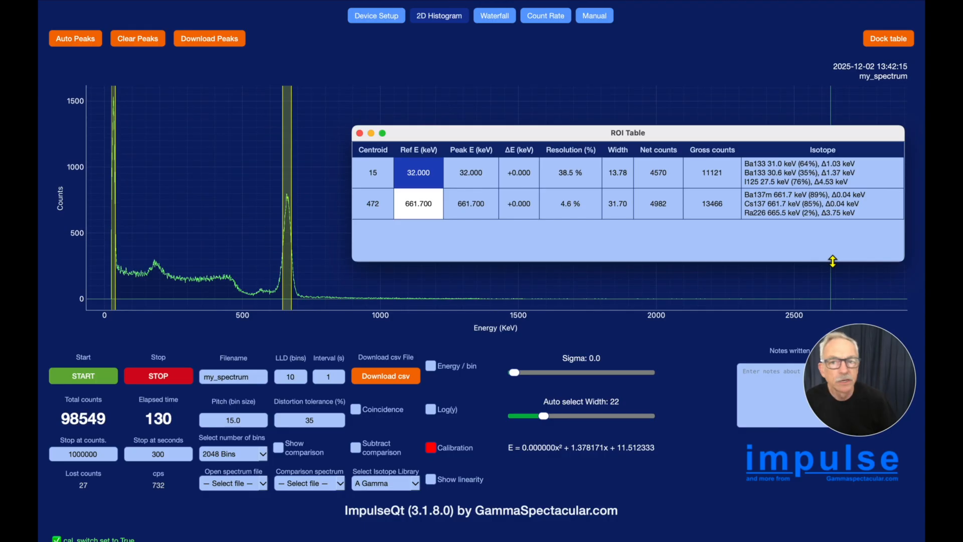
Step: Download the peak data as a CSV file and close the floating ROI table
left_click(218, 41)
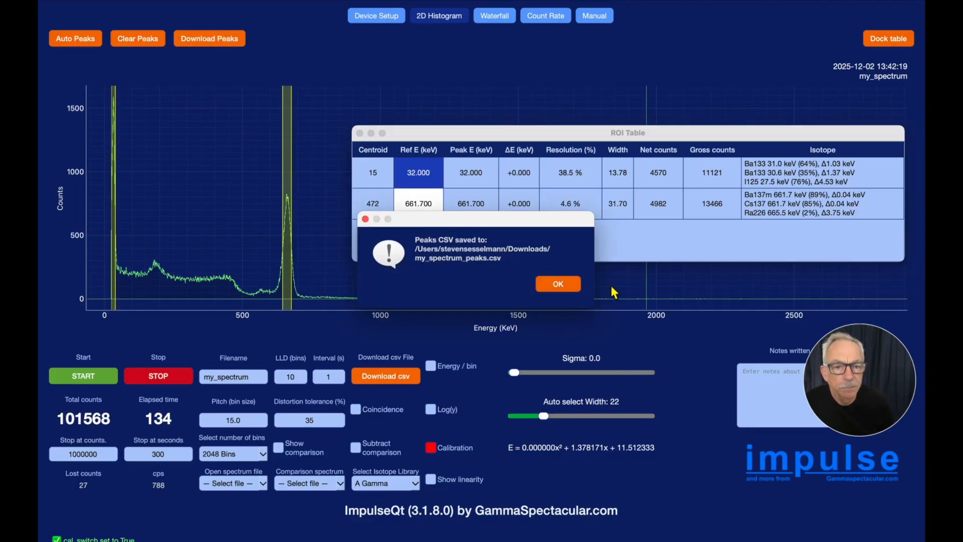
left_click(567, 284)
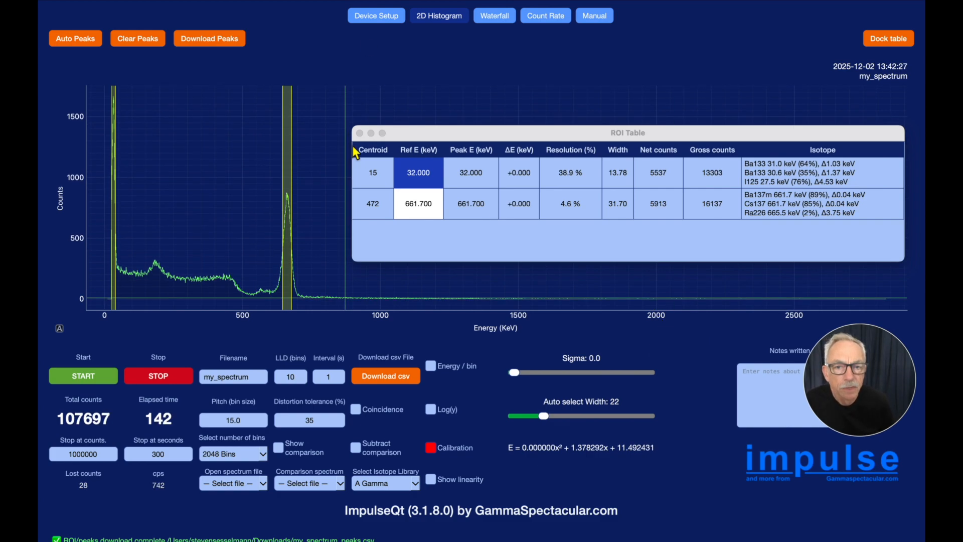
left_click(360, 133)
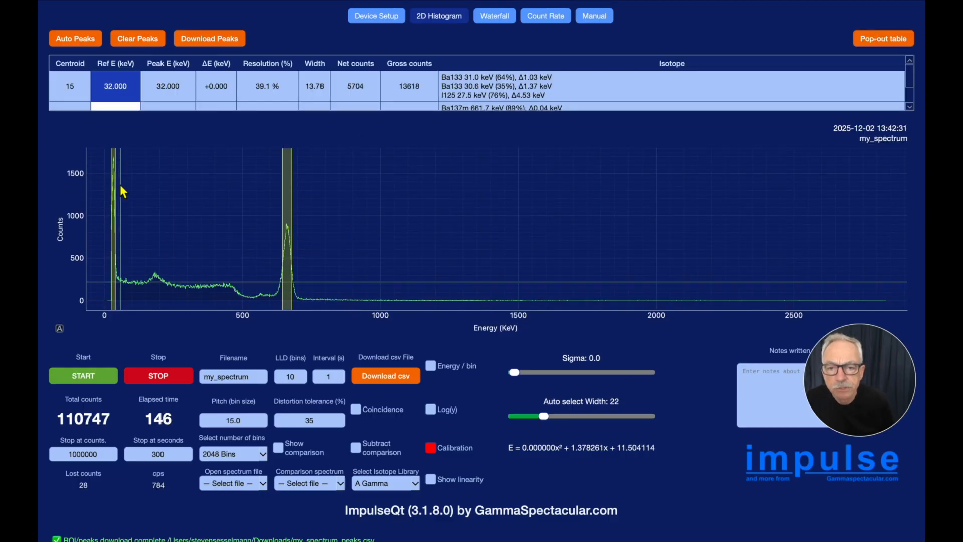
Step: Clear the marked peaks and run automatic peak detection with the auto select width raised to 51
left_click(143, 39)
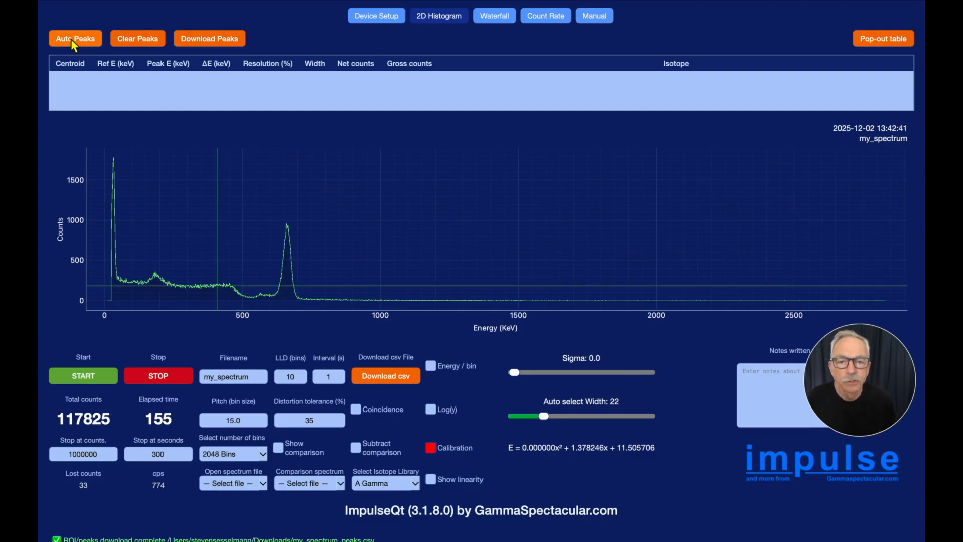
left_click(544, 416)
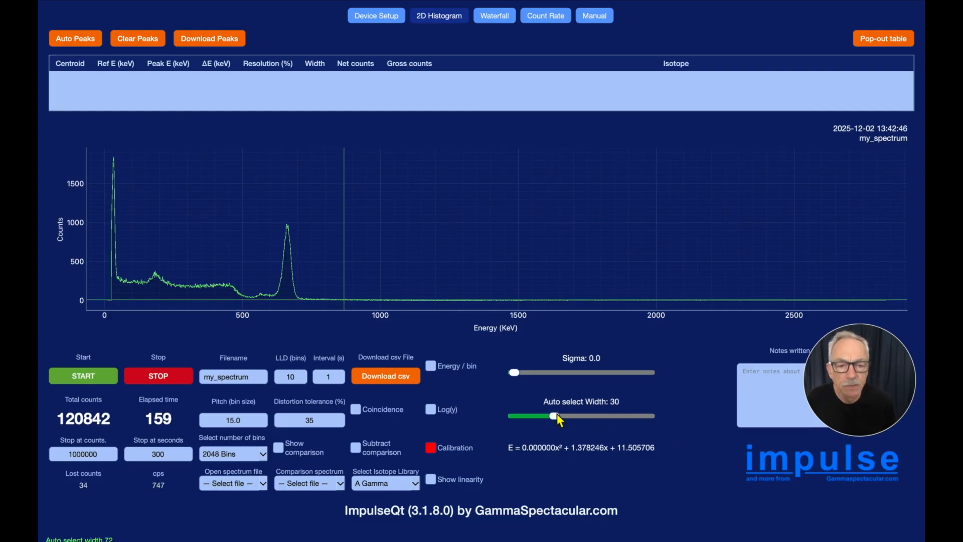
left_click(552, 416)
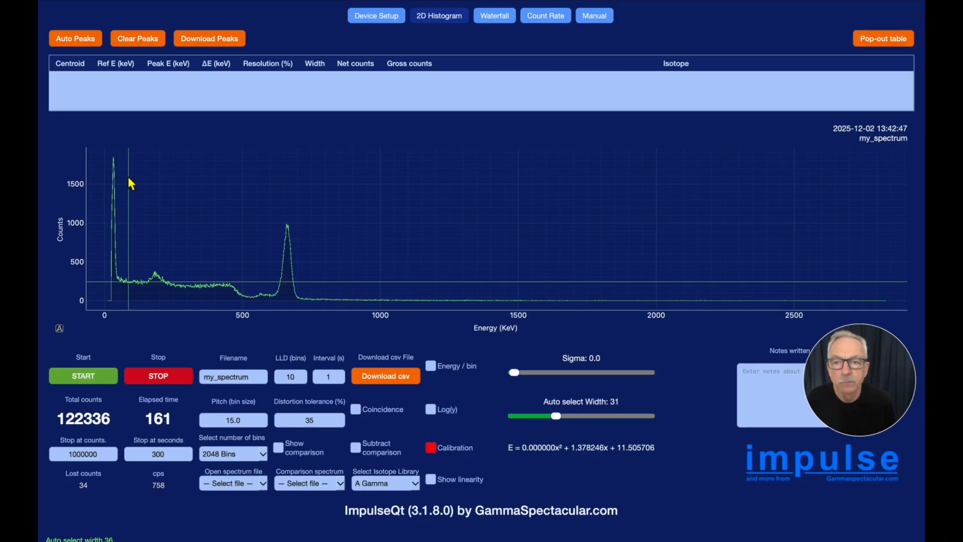
left_click(88, 40)
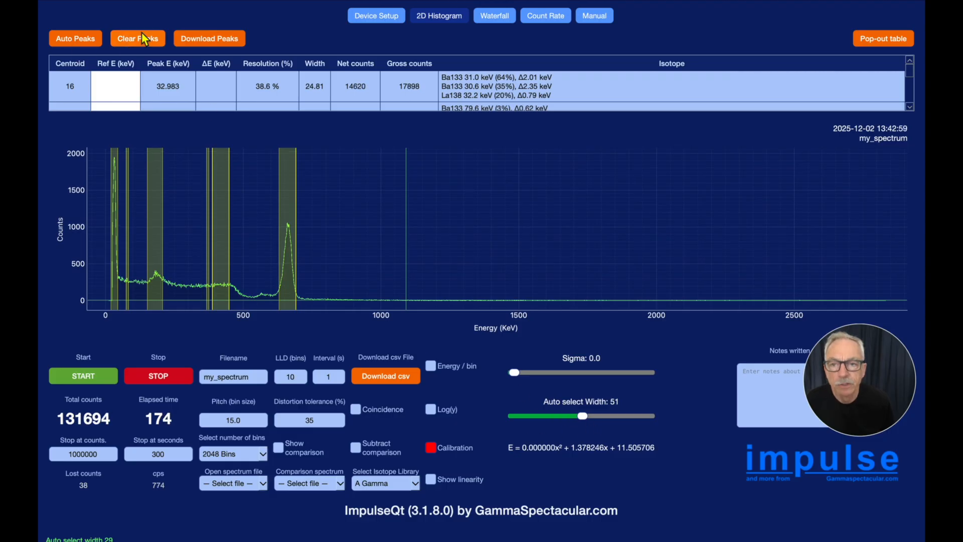
Step: Clear the detected peaks and rerun automatic peak detection, doing this twice as counts accumulate
left_click(124, 40)
left_click(92, 36)
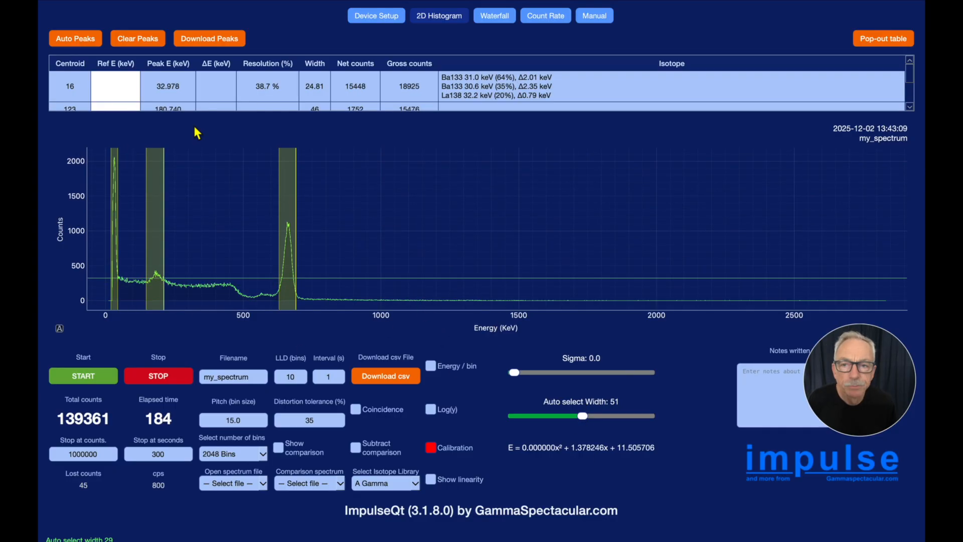
left_click(137, 42)
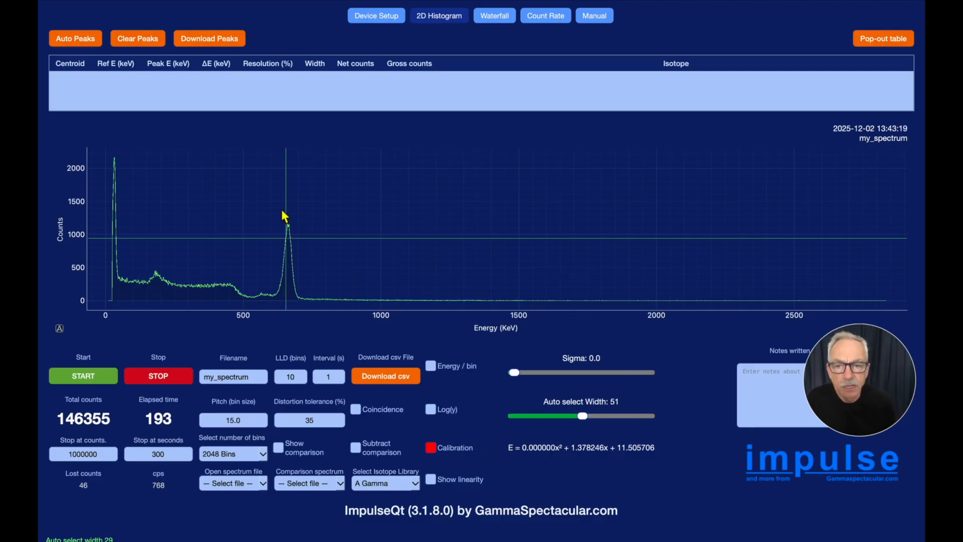
left_click(77, 38)
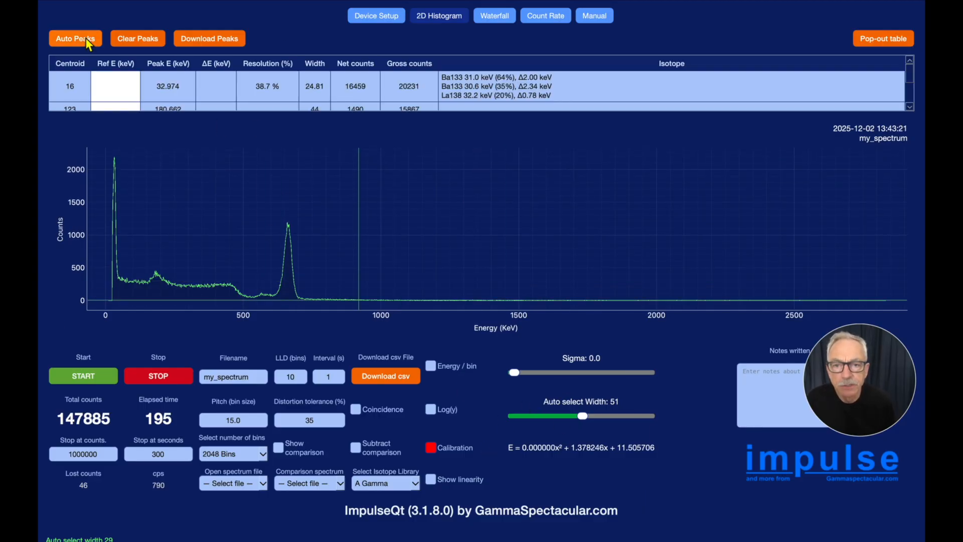
Step: Set the reference energy of the lowest auto-detected peak to 32 keV
double_click(116, 87)
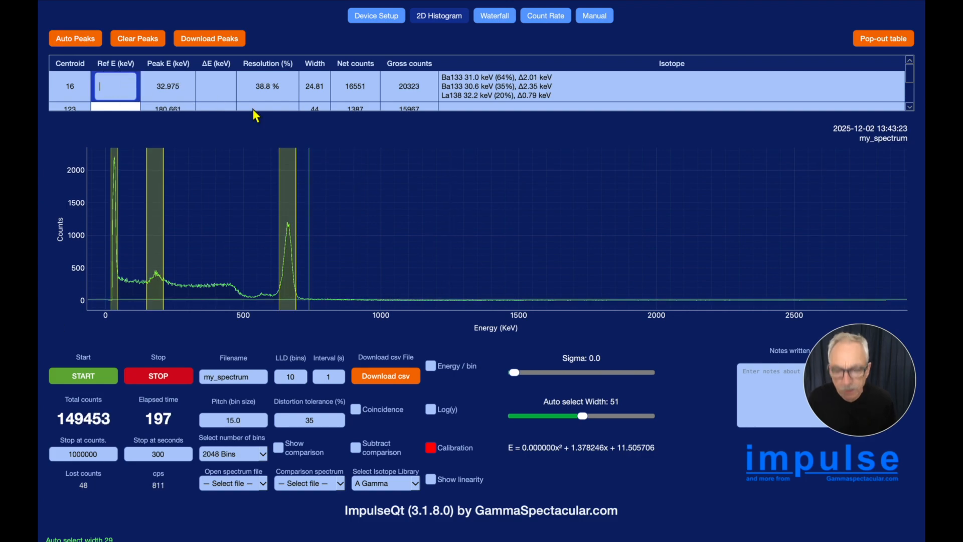
type("32")
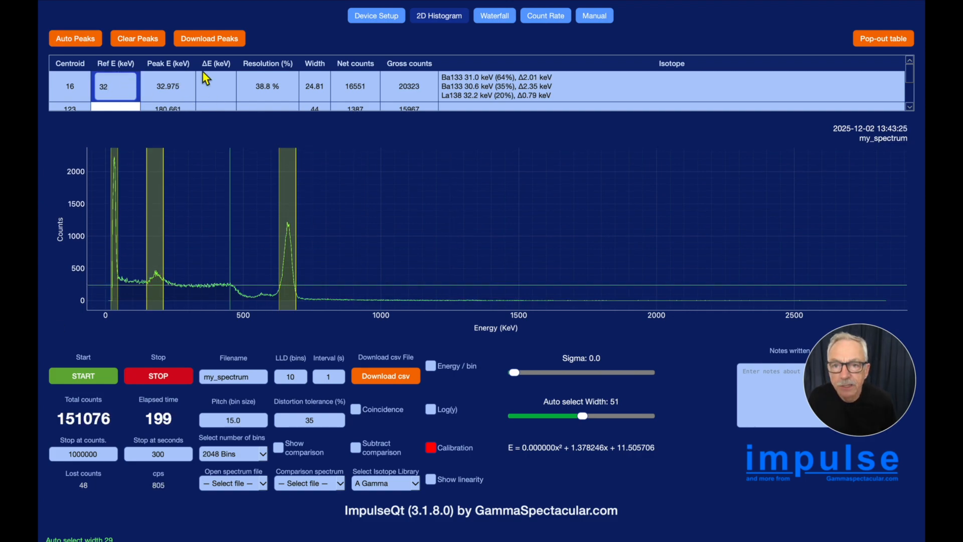
scroll(200, 81, "down", 2)
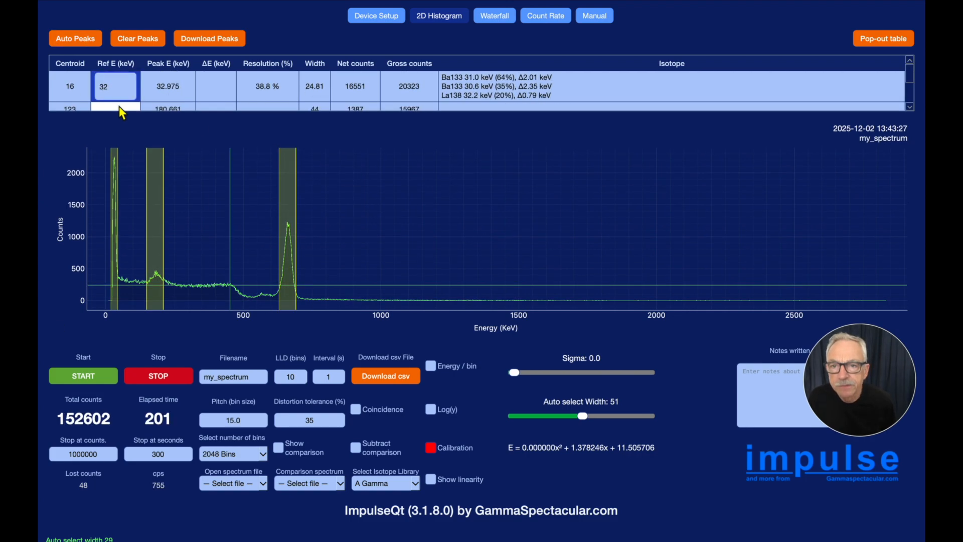
scroll(119, 106, "down", 2)
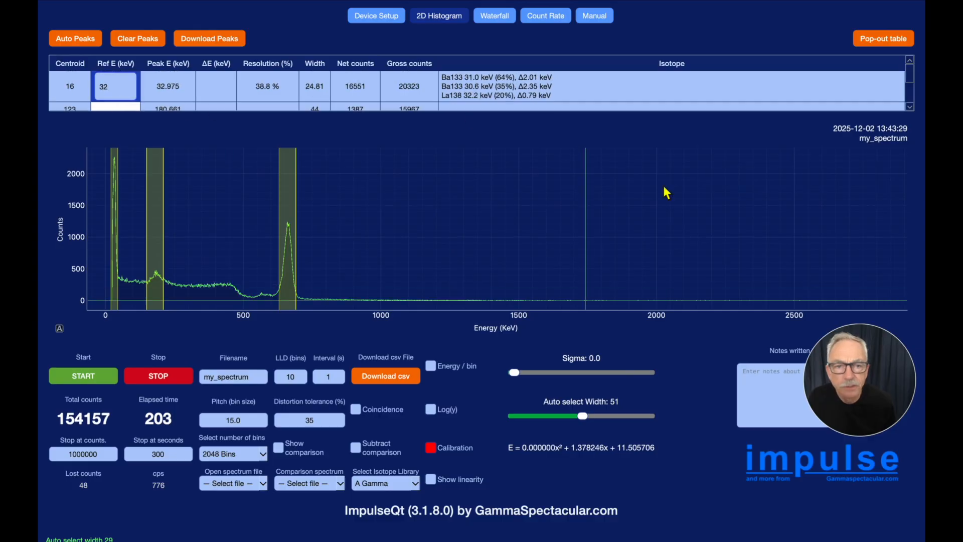
Step: Detach the ROI table into its own window, move it off the peaks and enlarge it to show every peak row
left_click(882, 39)
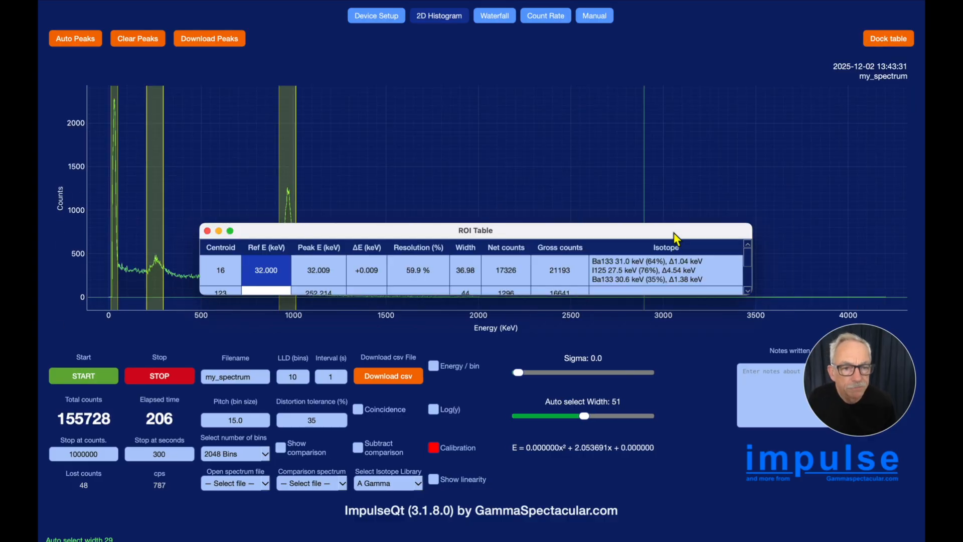
left_click_drag(678, 228, 841, 100)
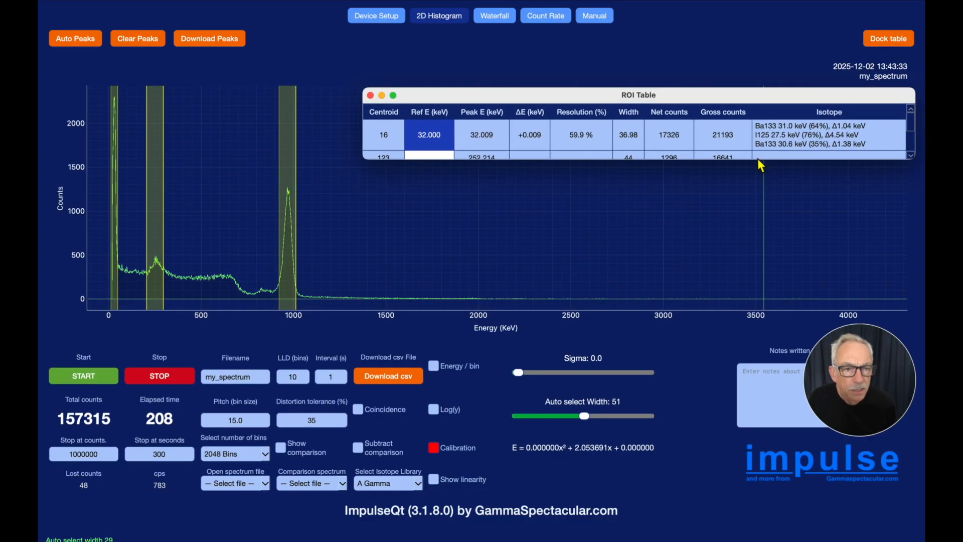
left_click_drag(759, 161, 759, 232)
Step: Set the reference energy of the middle peak to 200 keV
left_click(444, 159)
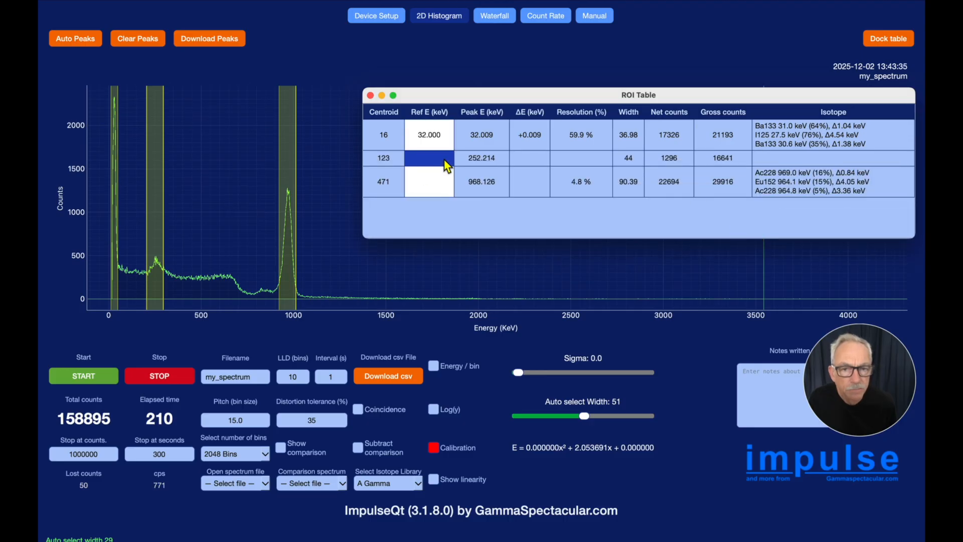
double_click(444, 158)
type("2")
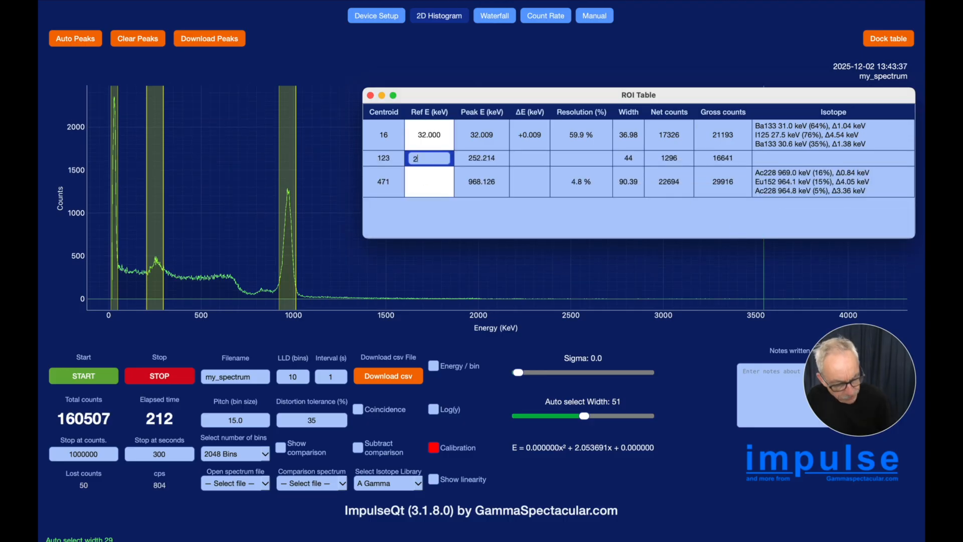
type("00")
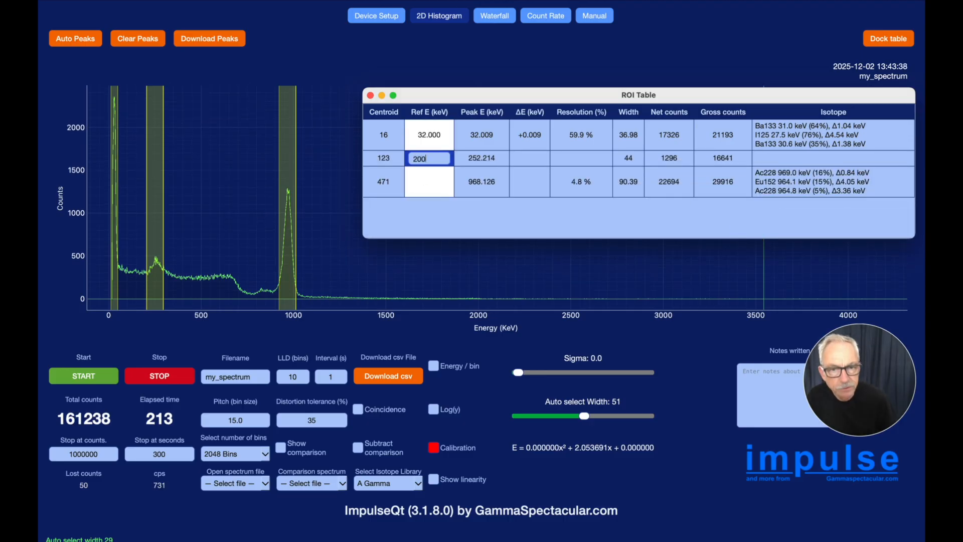
Step: Set the reference energy of the highest-energy peak to 661.7 keV
left_click(430, 190)
double_click(431, 191)
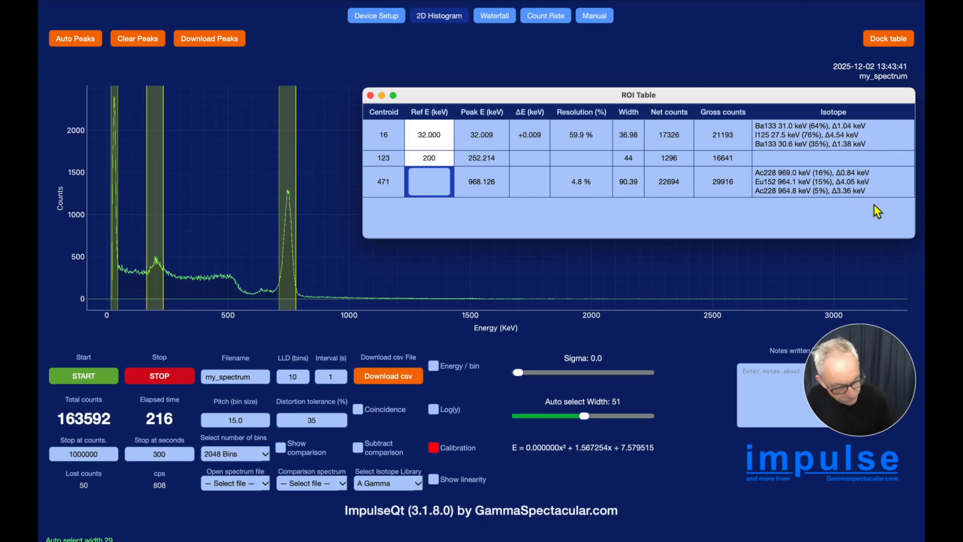
type("661.7")
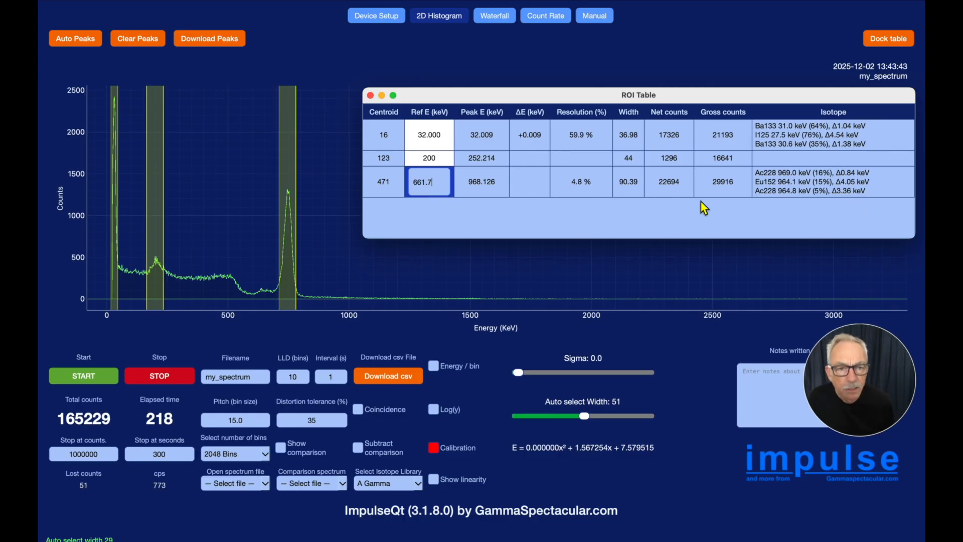
key("Return")
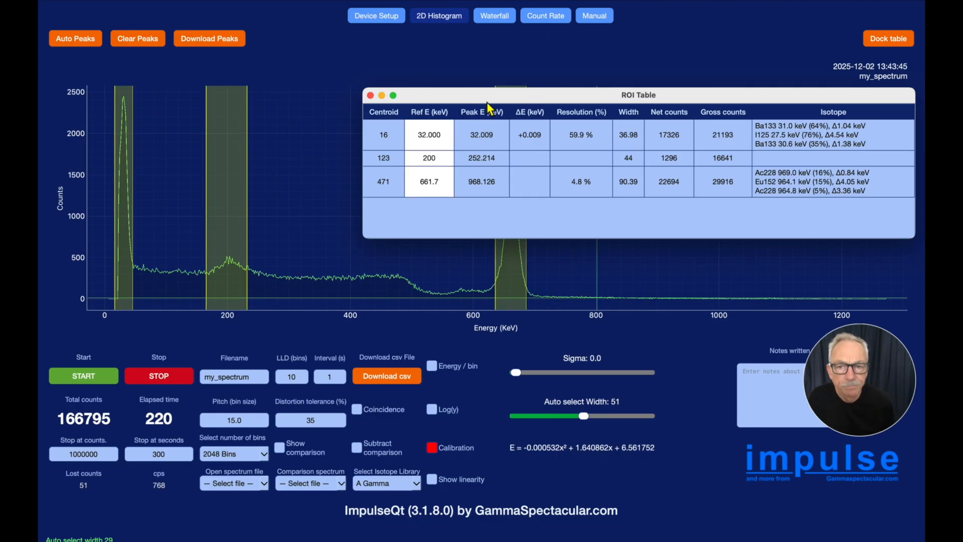
Step: Move the ROI table below the spectrum and change the middle peak's reference energy to 195 keV
left_click_drag(487, 106, 397, 363)
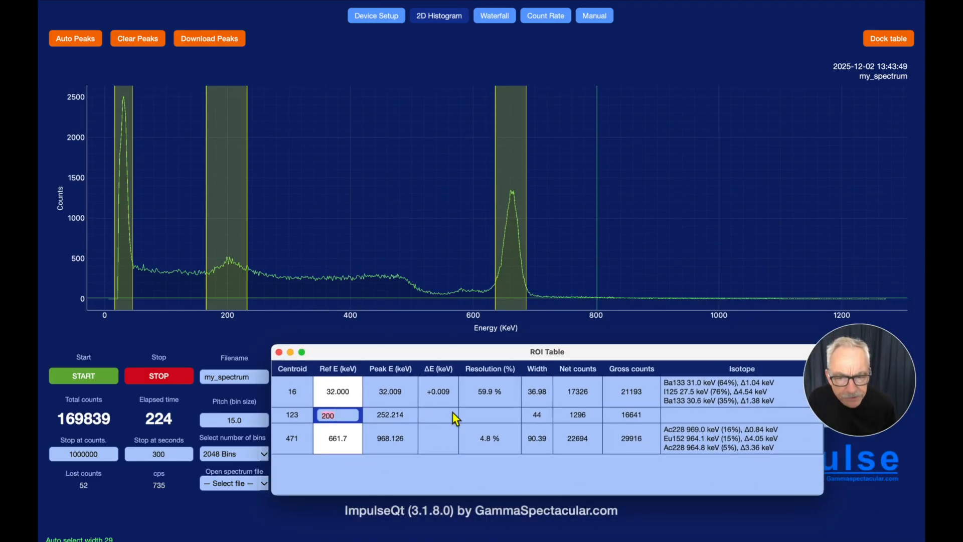
type("95")
key("Return")
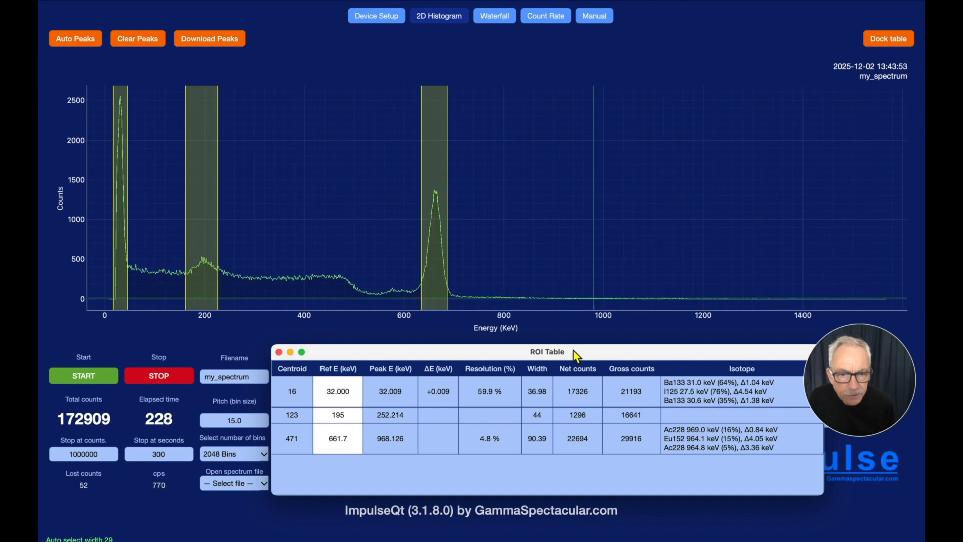
Step: Show the linearity curve over the spectrum, moving the ROI table clear of it, and dock the table again
left_click_drag(577, 354, 683, 42)
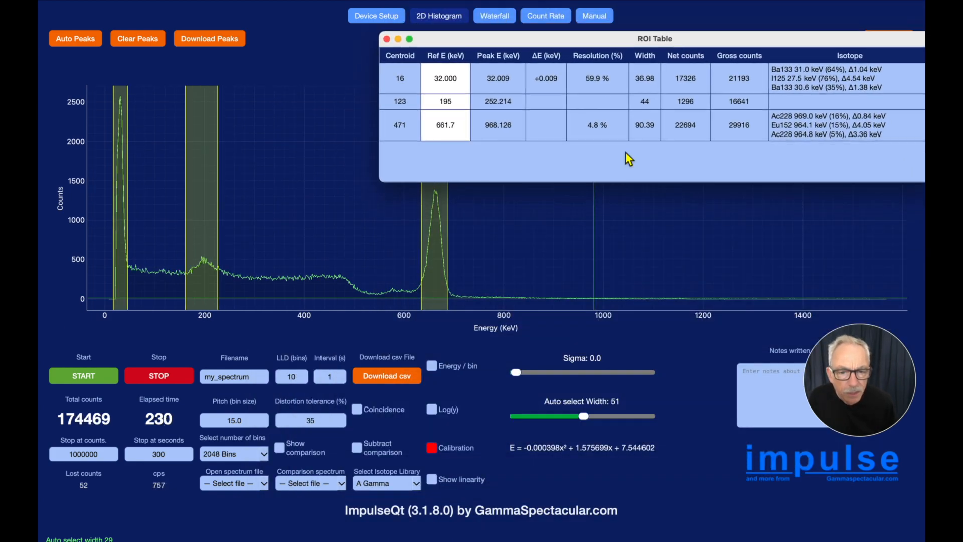
left_click(433, 479)
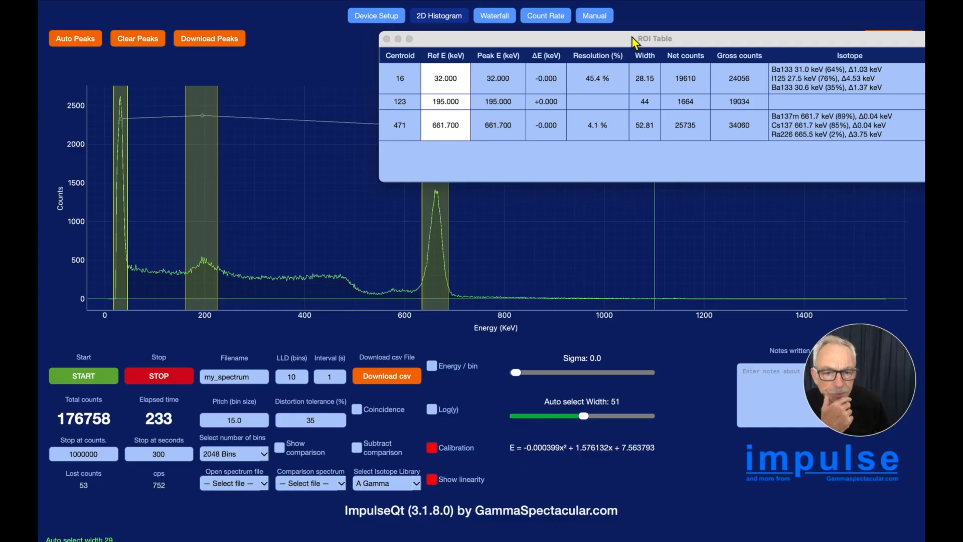
left_click_drag(633, 40, 649, 188)
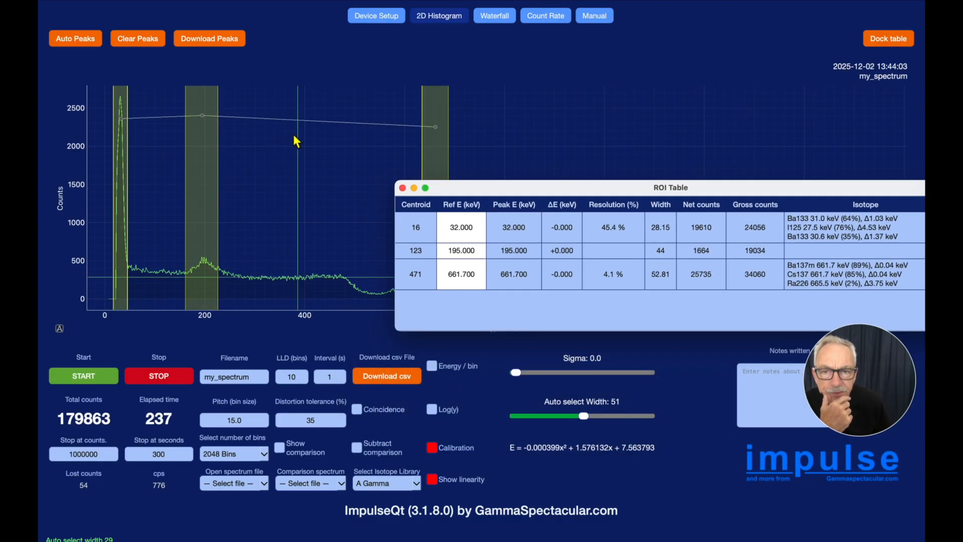
left_click_drag(533, 182, 612, 168)
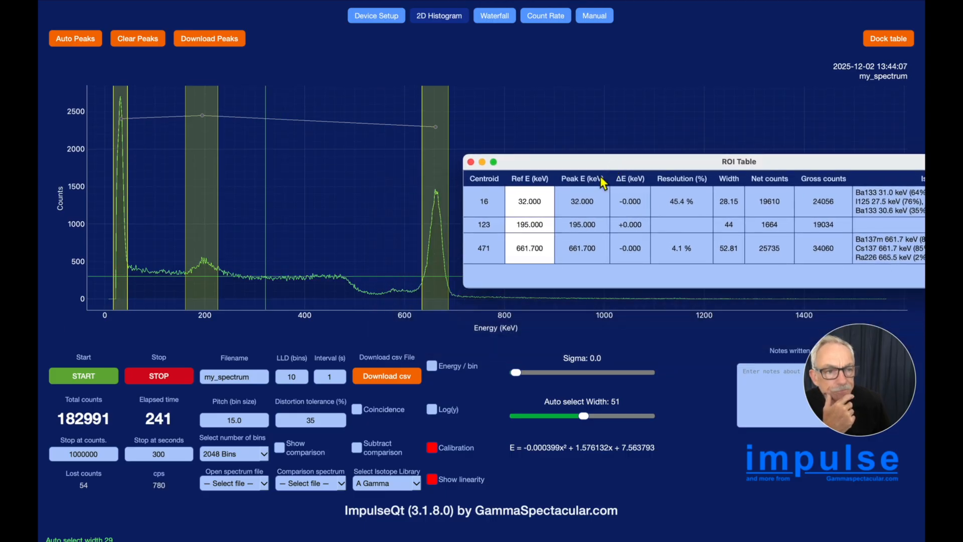
left_click(883, 39)
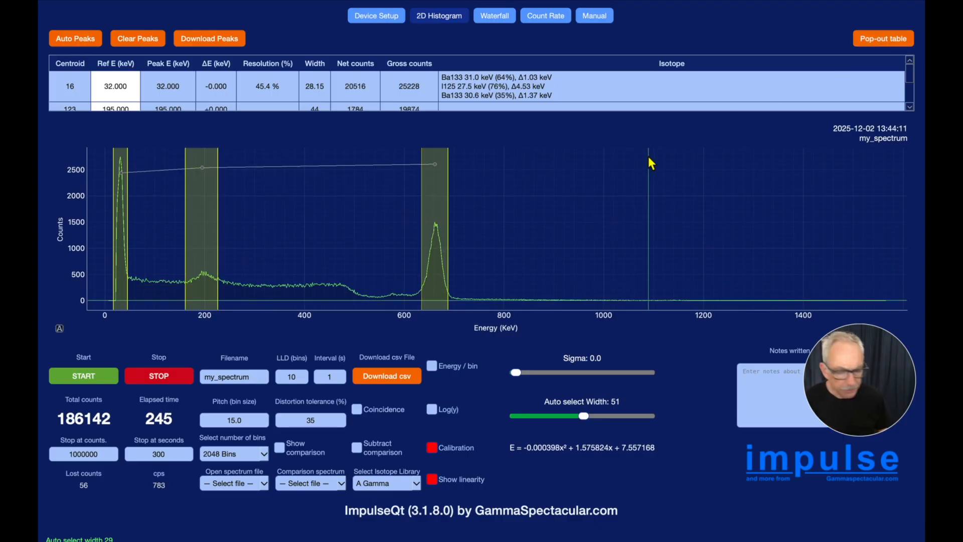
Step: Turn off the linearity curve and the calibration, and clear the marked peaks
mouse_move(651, 163)
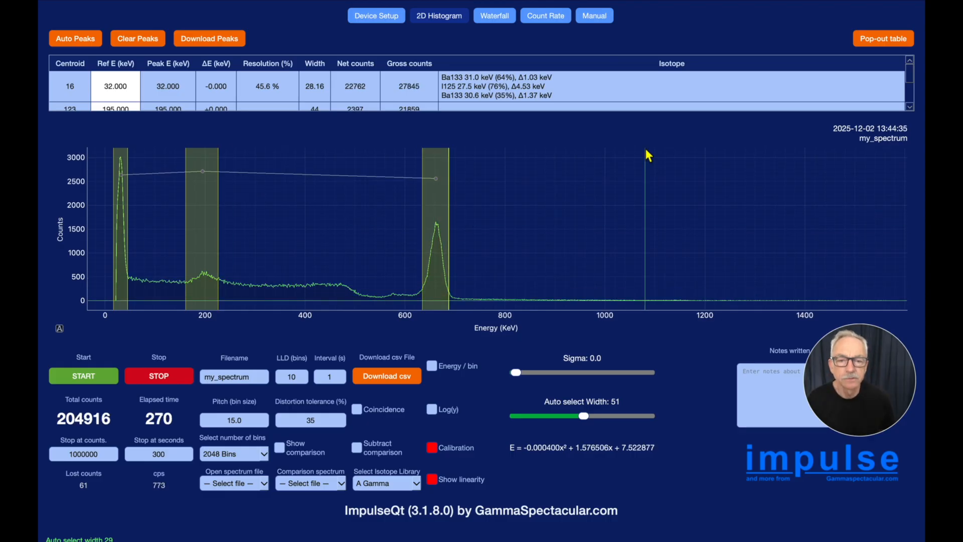
mouse_move(645, 180)
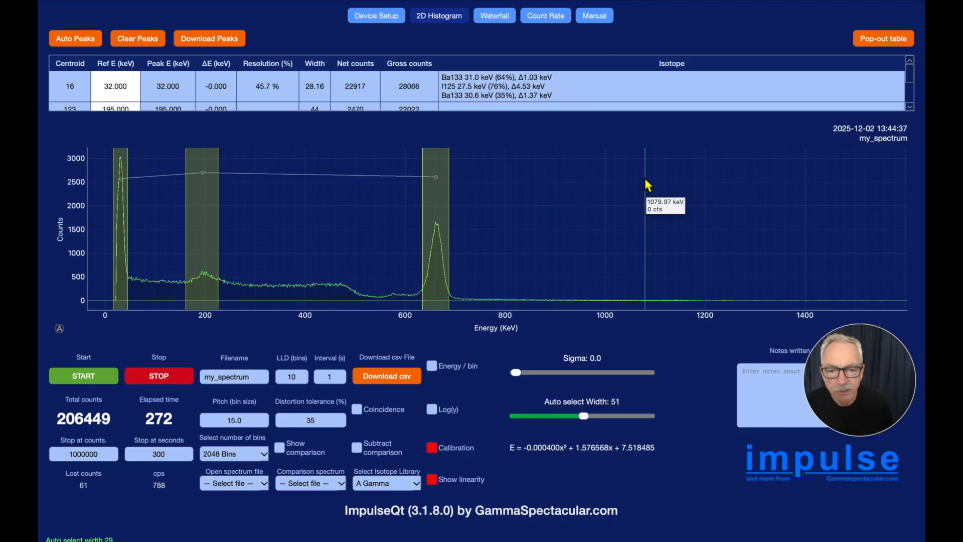
left_click(432, 480)
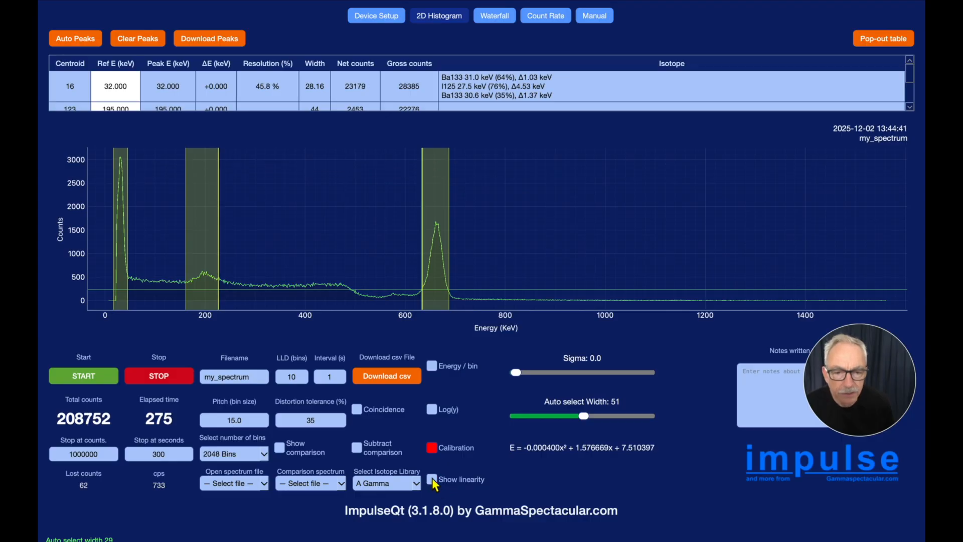
left_click(432, 448)
left_click(137, 39)
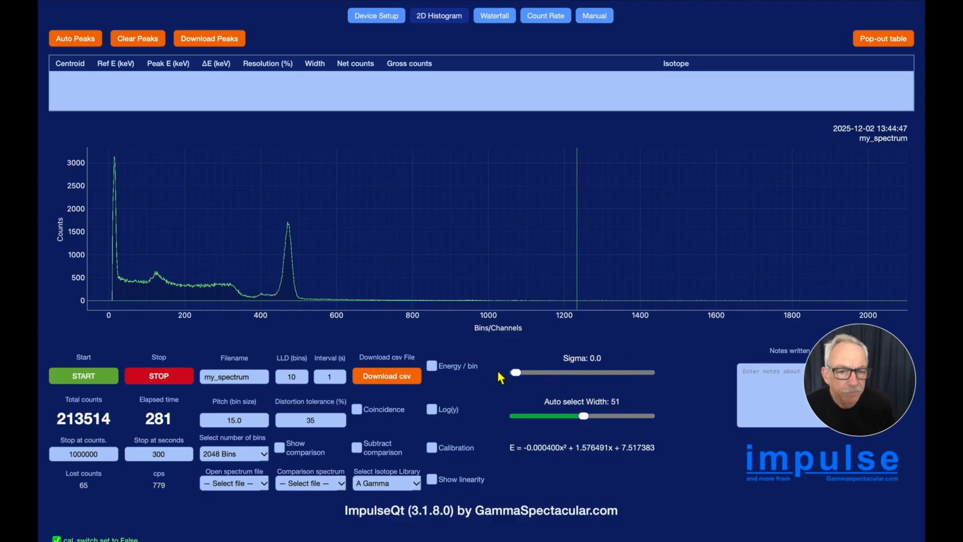
Step: Highlight the spectrum's peaks by raising sigma, trying 0.4 and settling on 0.3
left_click_drag(517, 372, 529, 374)
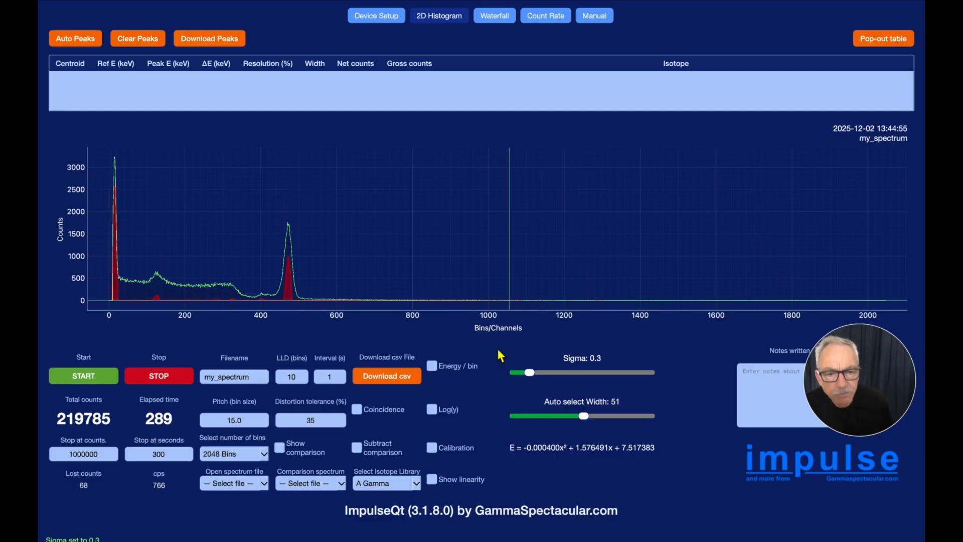
left_click(534, 373)
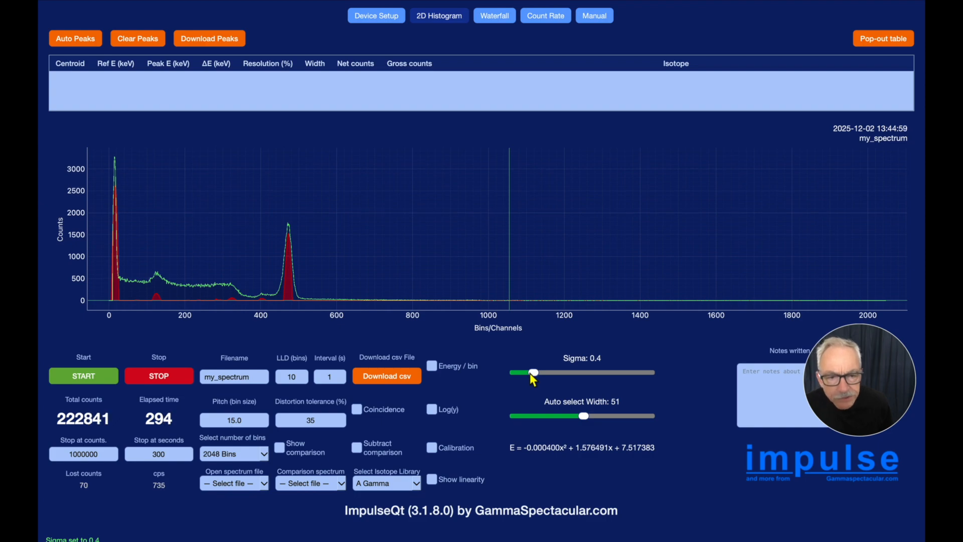
left_click_drag(529, 374, 527, 373)
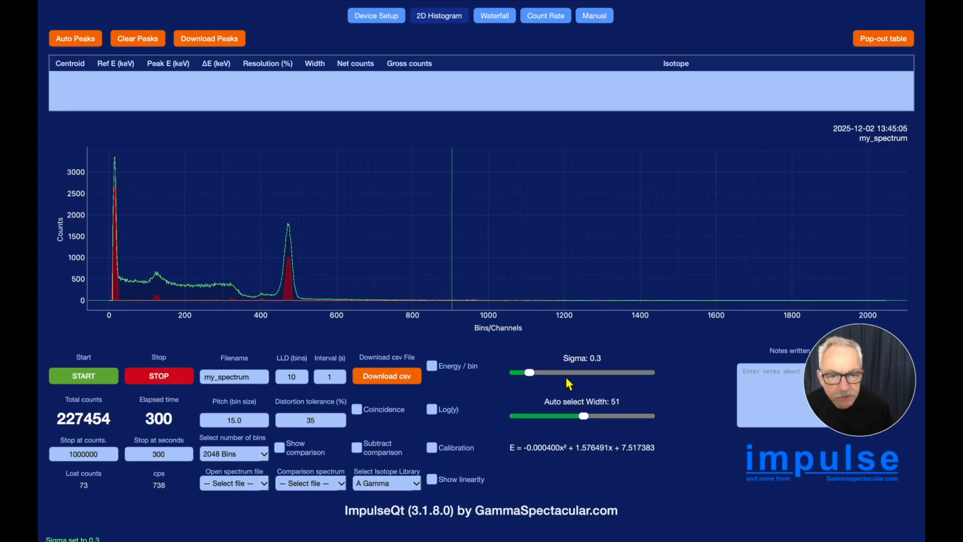
Step: Switch the counts axis to a logarithmic scale and reset sigma to 0.0
left_click(431, 410)
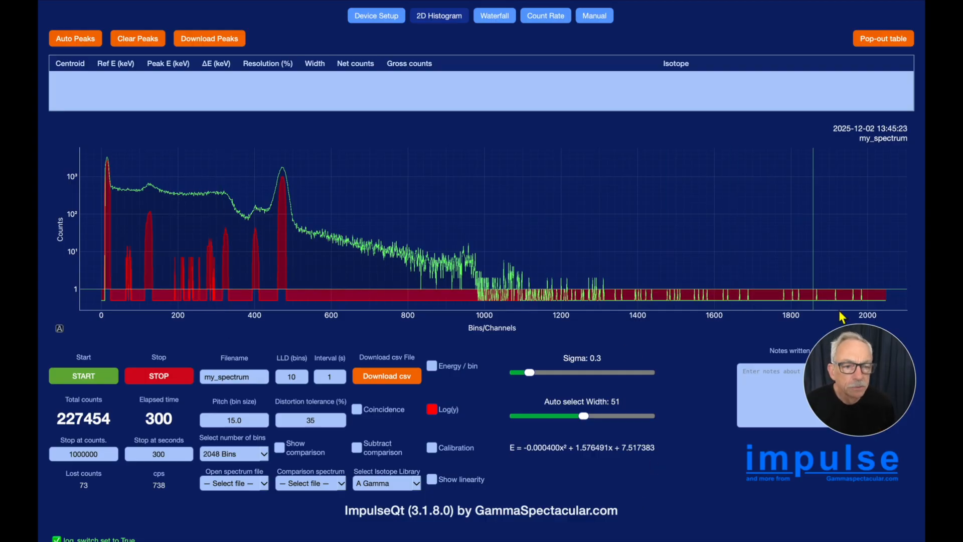
left_click_drag(530, 372, 471, 374)
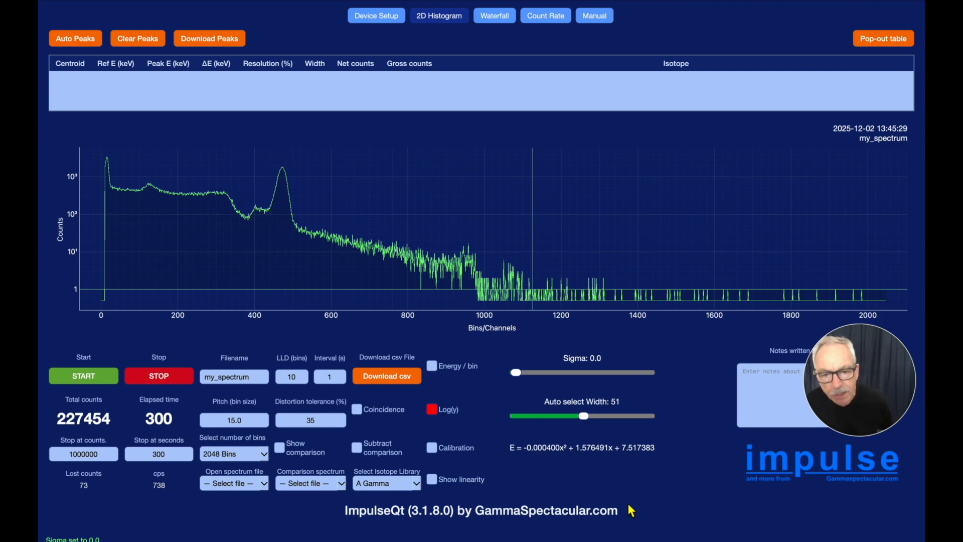
Step: Browse the list of available comparison spectra and close it without choosing one
left_click(280, 447)
left_click(280, 447)
left_click(329, 485)
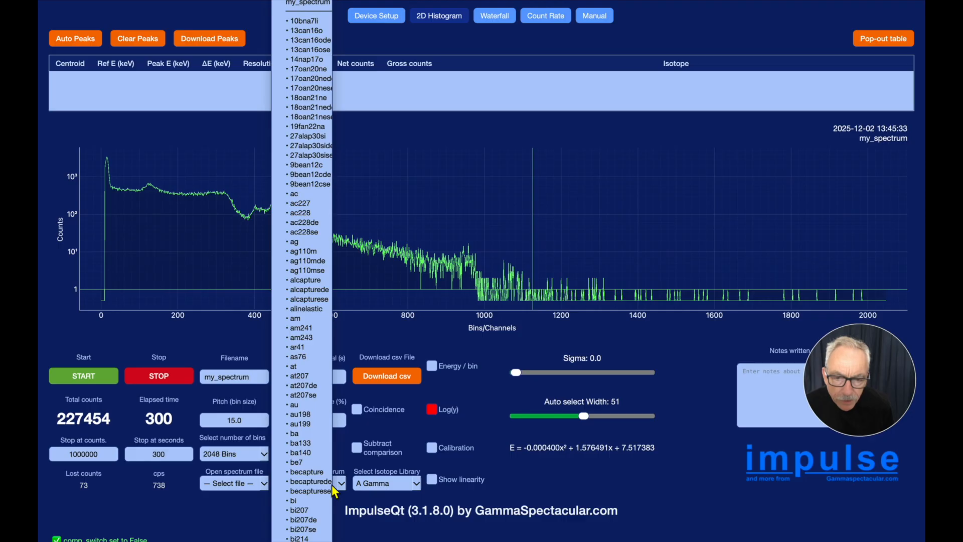
scroll(282, 492, "down", 10)
scroll(301, 271, "up", 4)
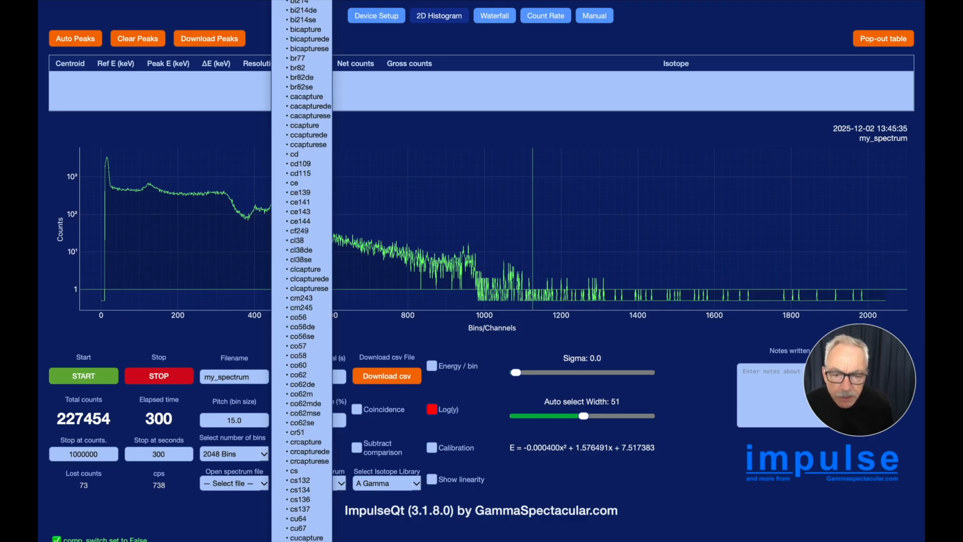
scroll(302, 271, "up", 7)
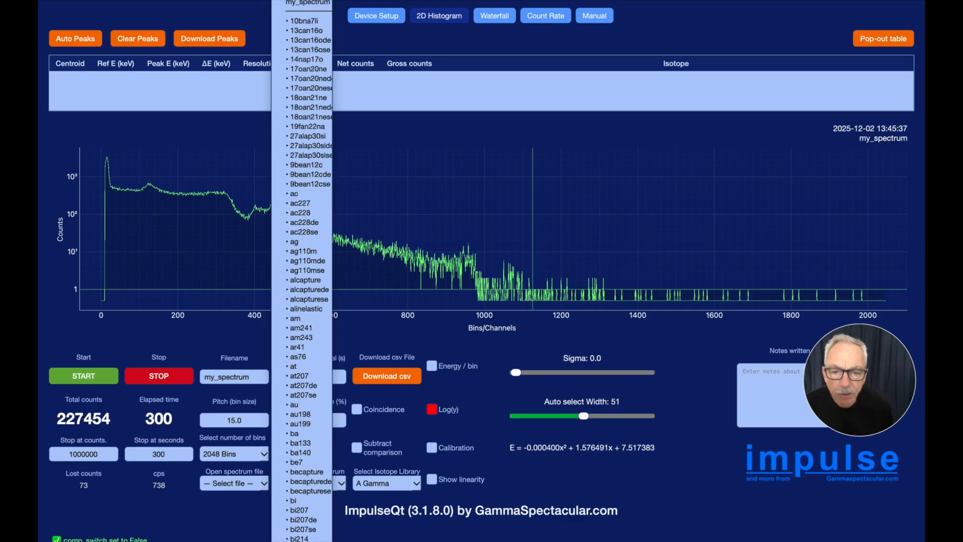
left_click(417, 202)
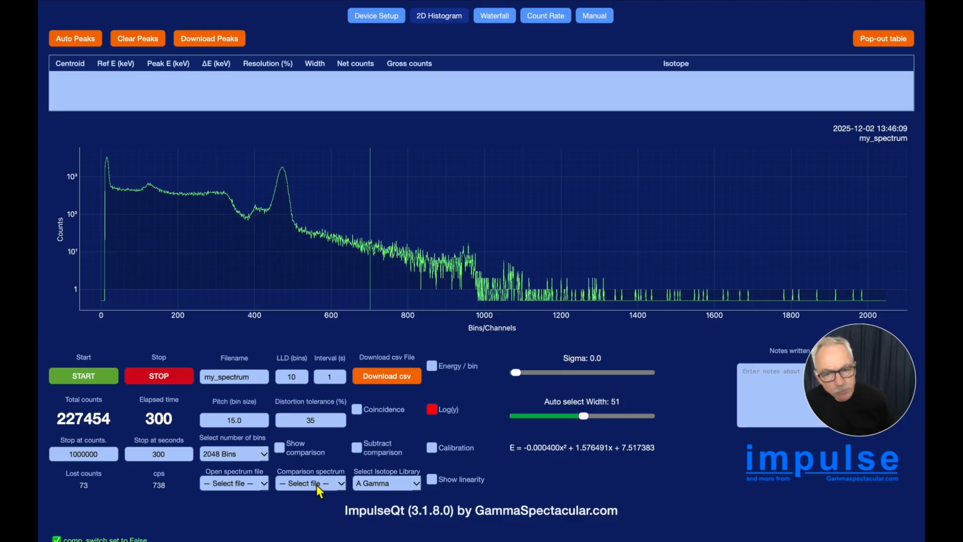
Step: Try the show comparison and subtract comparison options, and turn both off again
left_click(280, 447)
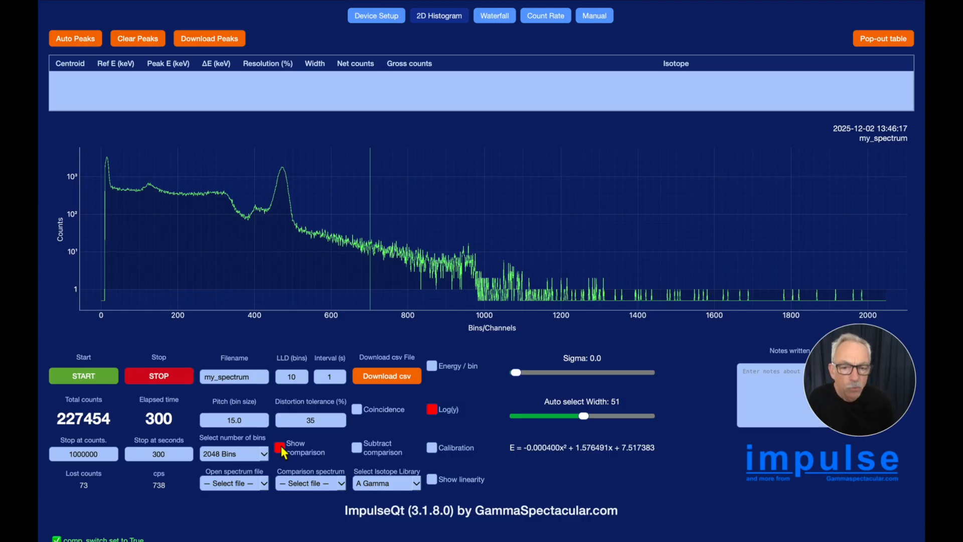
left_click(357, 448)
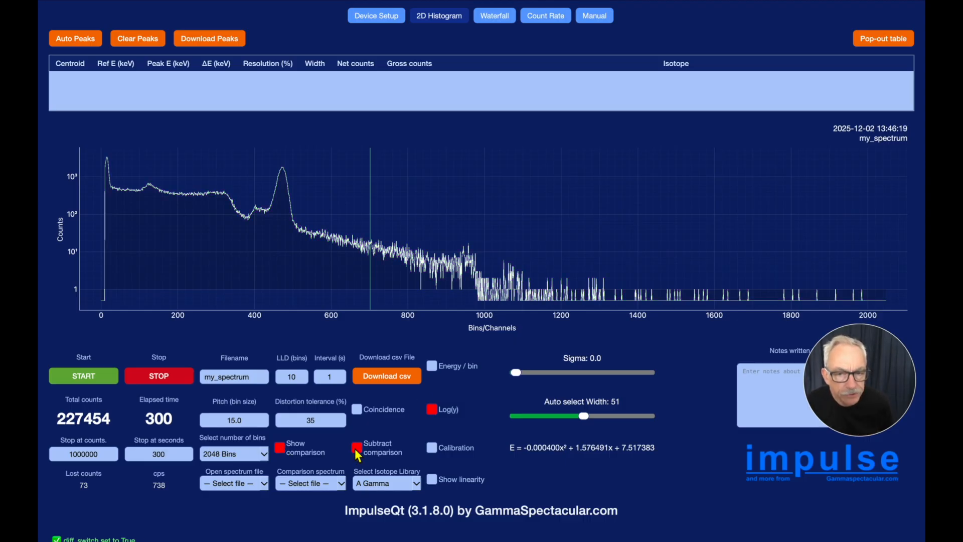
left_click(356, 448)
left_click(279, 448)
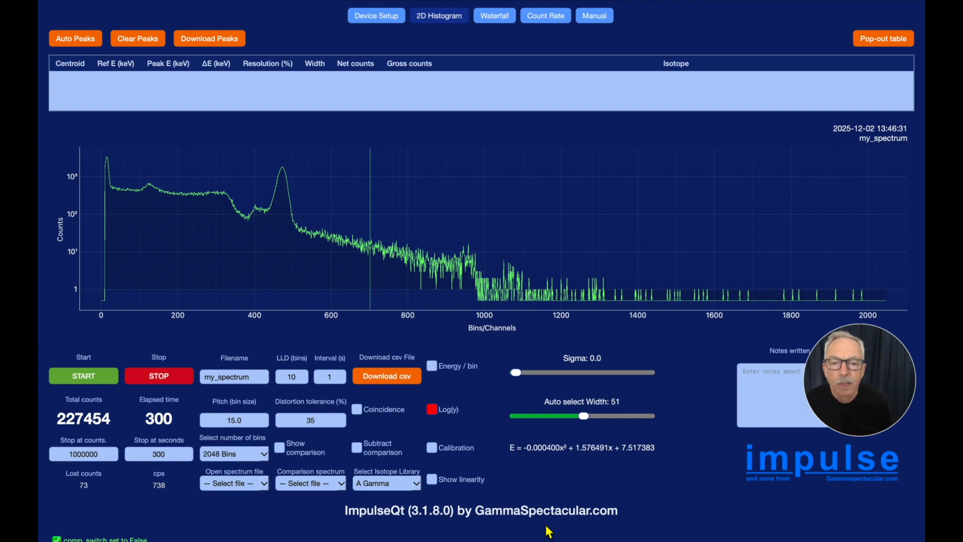
Step: Turn on calibration for the my_spectrum histogram so its horizontal axis is in keV
left_click(433, 448)
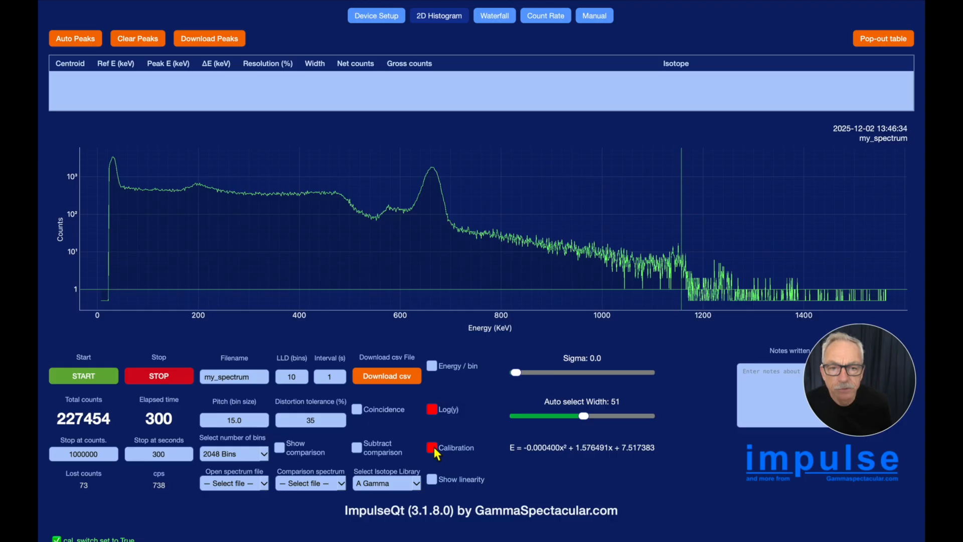
left_click(331, 486)
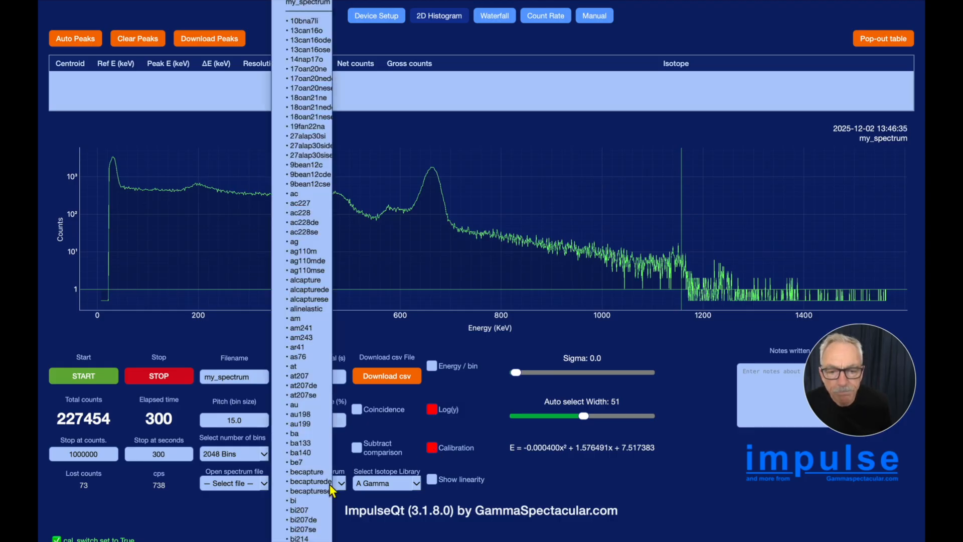
left_click(379, 426)
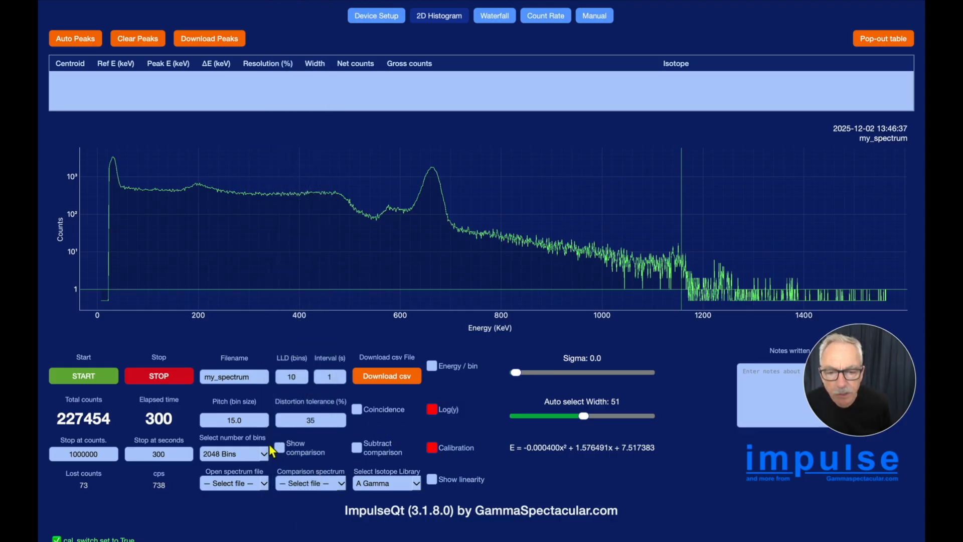
Step: Turn on the comparison display and choose the cs137 library spectrum as the comparison spectrum
left_click(280, 448)
left_click(315, 480)
scroll(315, 478, "up", 1)
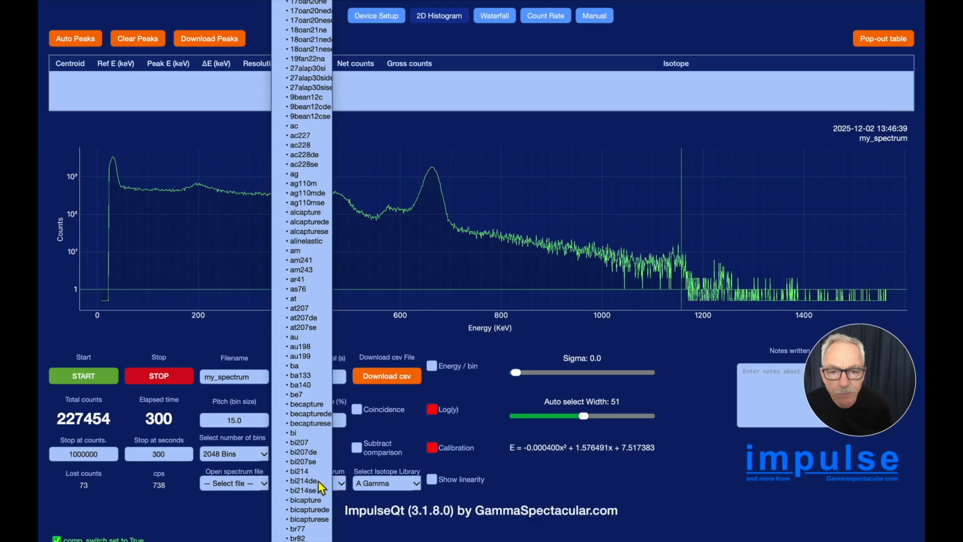
scroll(315, 480, "down", 15)
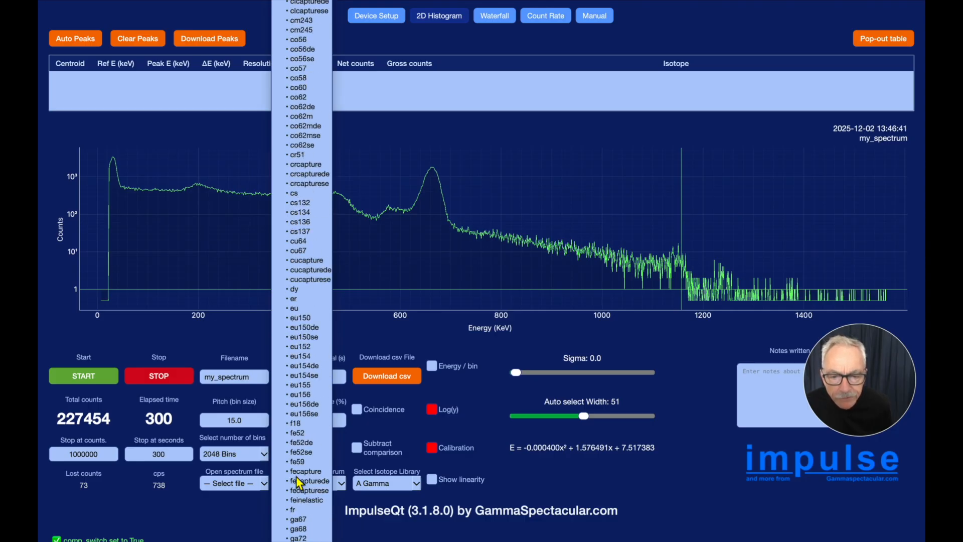
scroll(300, 489, "up", 17)
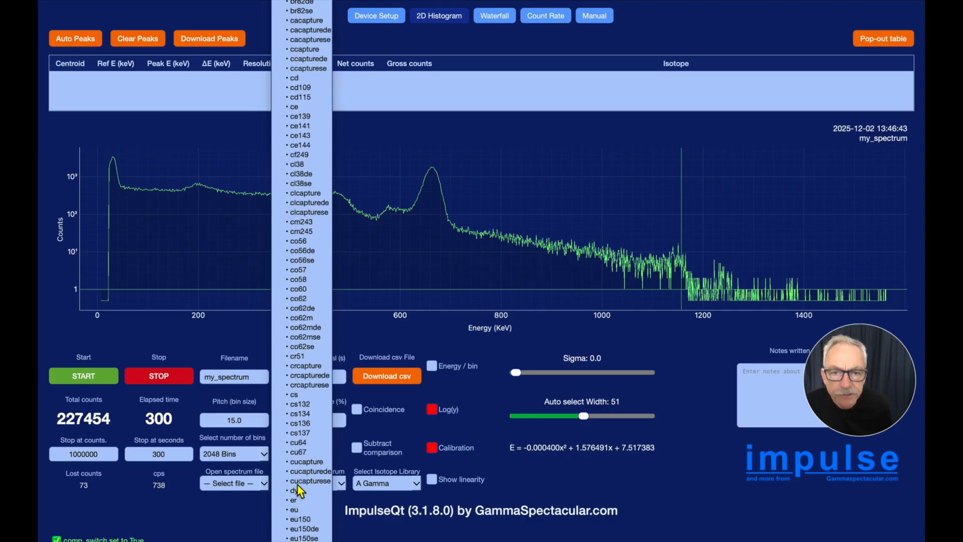
scroll(300, 490, "up", 12)
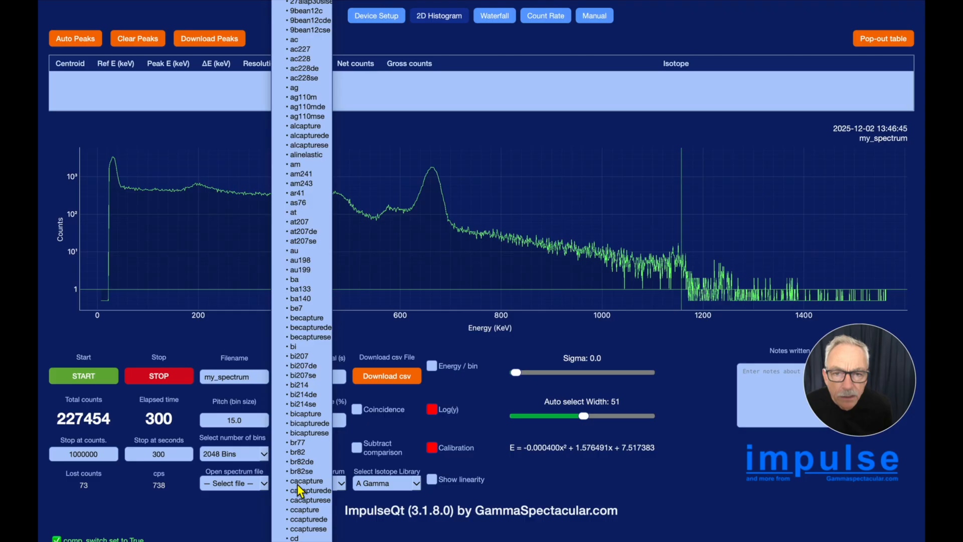
scroll(300, 490, "down", 3)
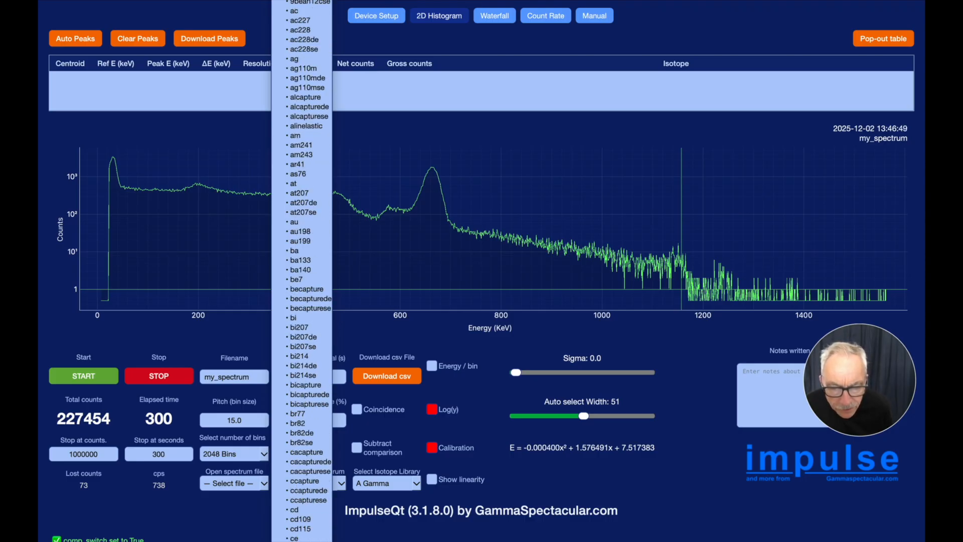
scroll(300, 489, "down", 8)
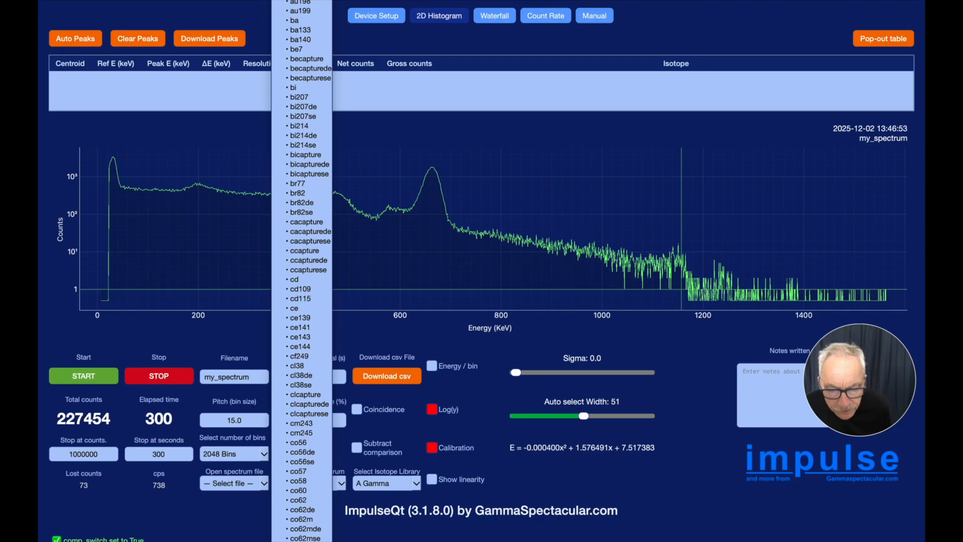
left_click(300, 541)
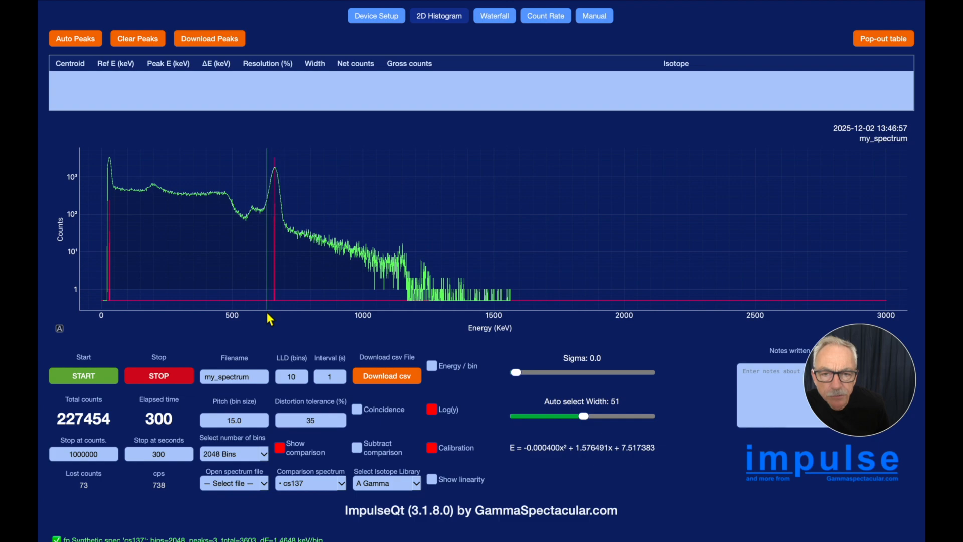
Step: Switch the counts axis back to a linear scale and stop the recording
left_click(431, 409)
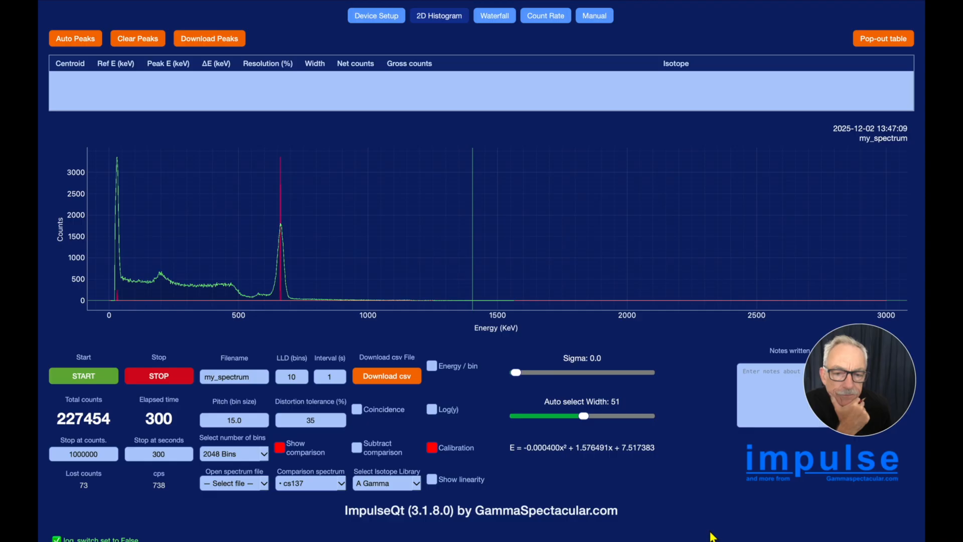
left_click(146, 379)
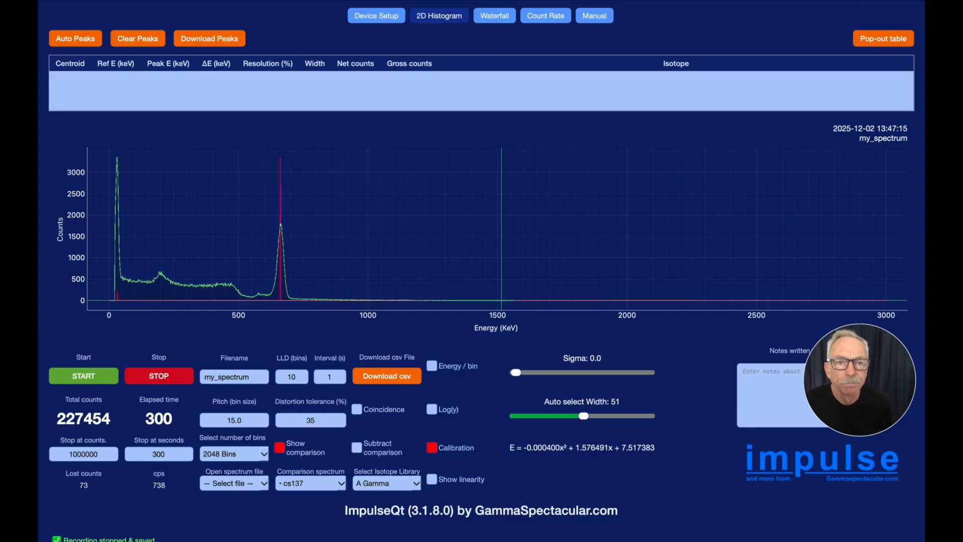
Step: View the waterfall plot of my_hmp_spectrum, trying its logarithmic counts display and turning it off again
left_click(506, 19)
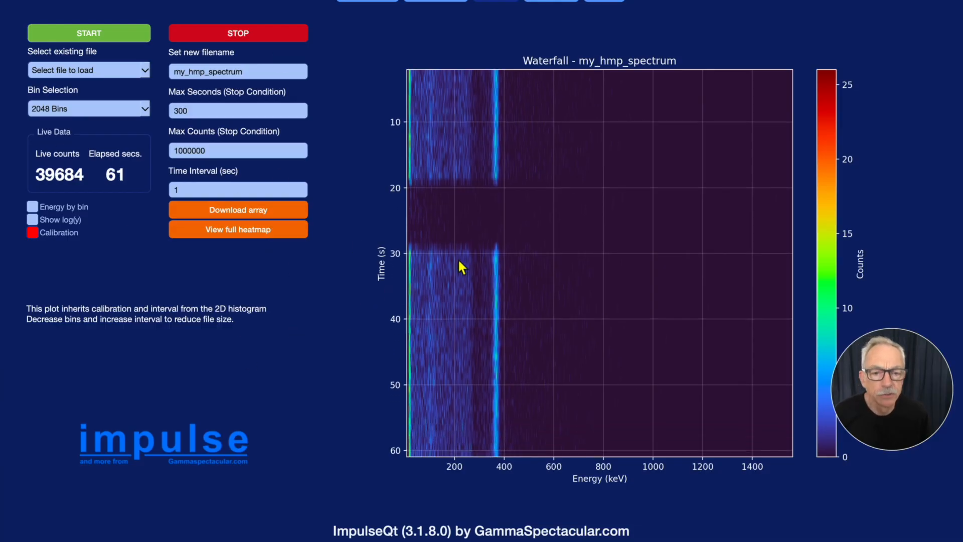
left_click(253, 231)
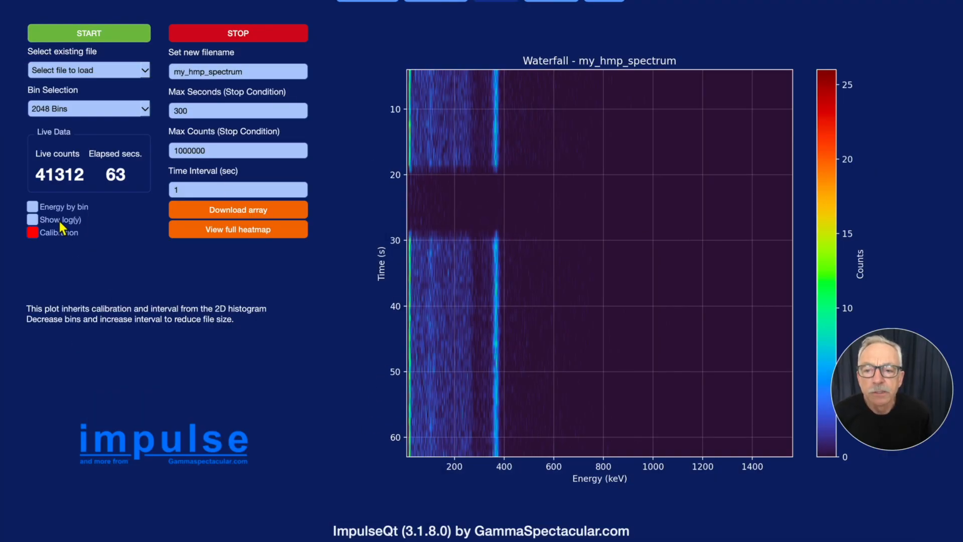
left_click(32, 220)
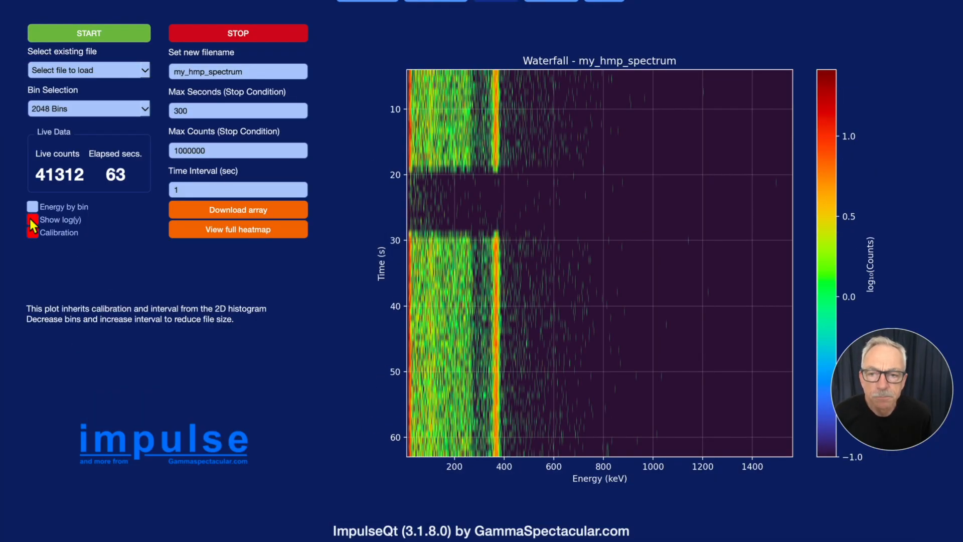
left_click(31, 219)
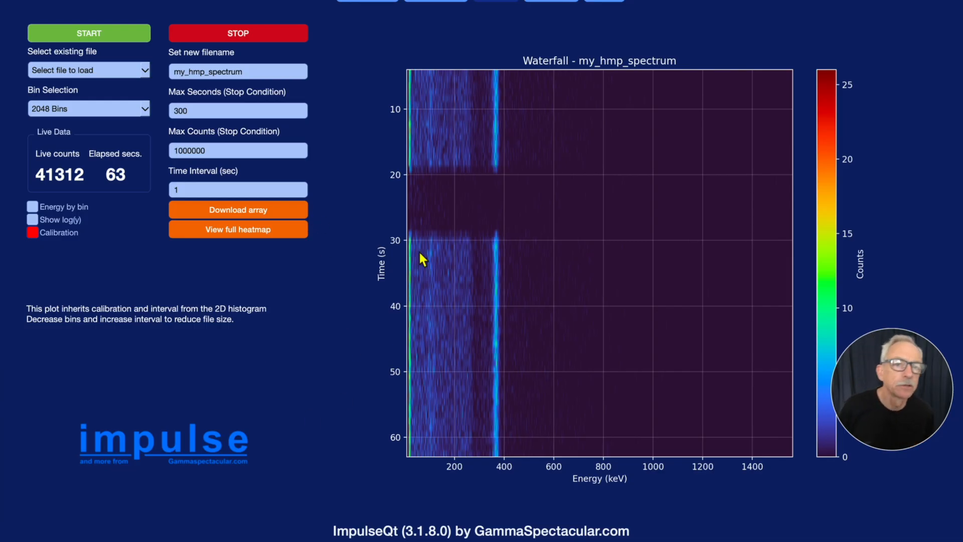
Step: Look at the count rate plot, then start a new 2D histogram recording that overwrites my_spectrum
left_click(552, 2)
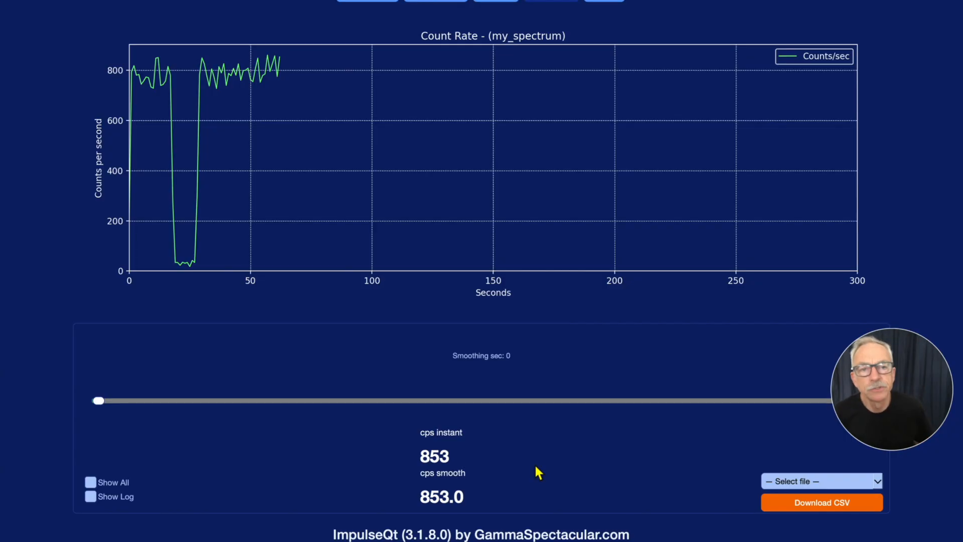
left_click(446, 3)
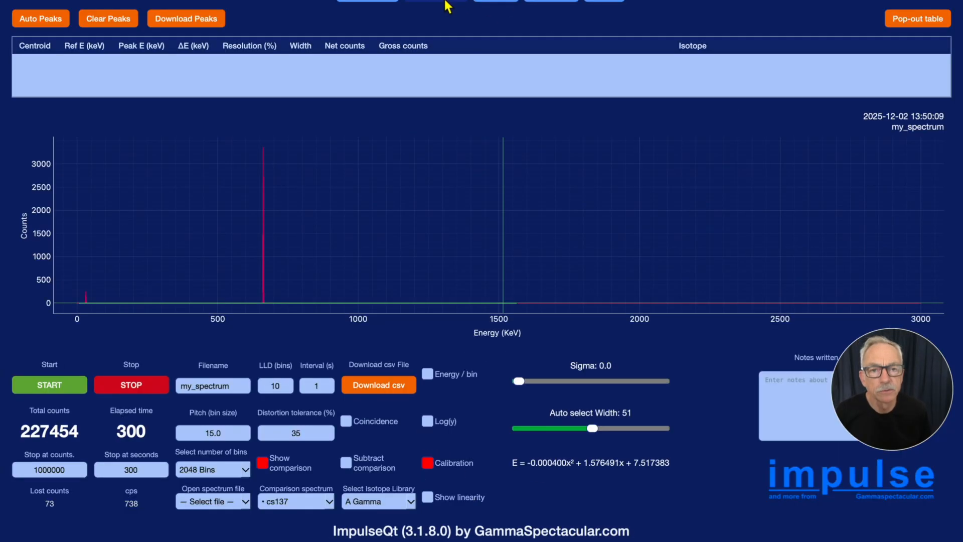
left_click(50, 386)
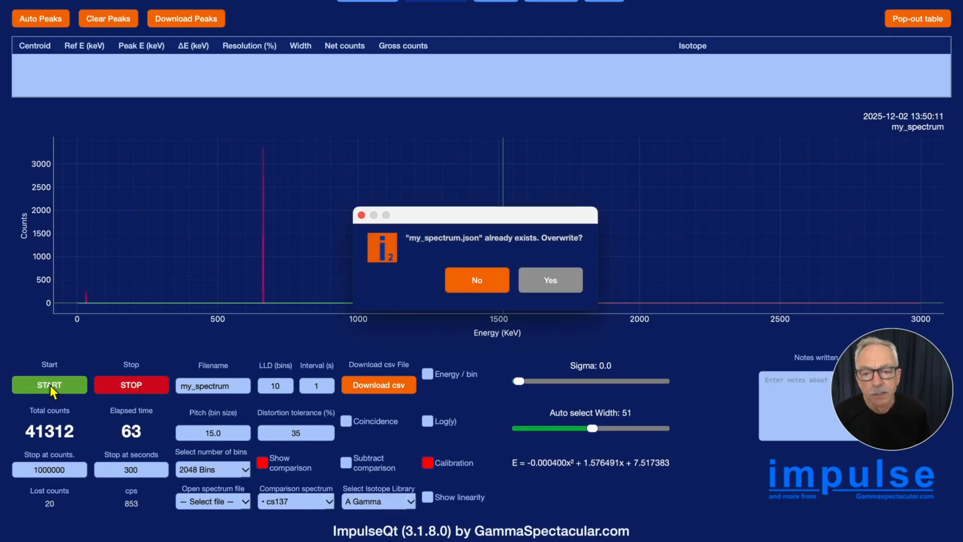
left_click(556, 279)
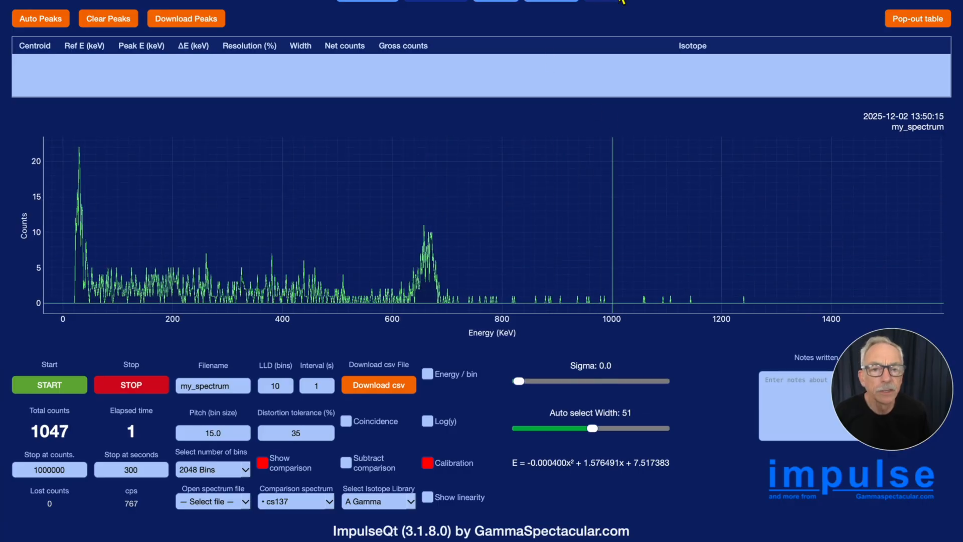
Step: Show the count rate plot for the running recording and set its smoothing to 1 second
left_click(572, 2)
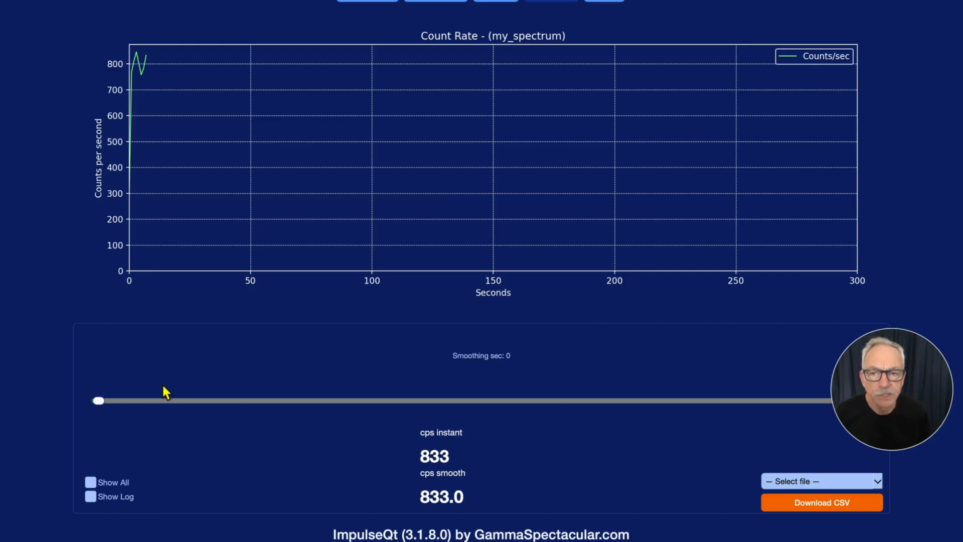
mouse_move(96, 401)
left_mouse_down()
mouse_move(119, 402)
mouse_move(91, 402)
left_mouse_up()
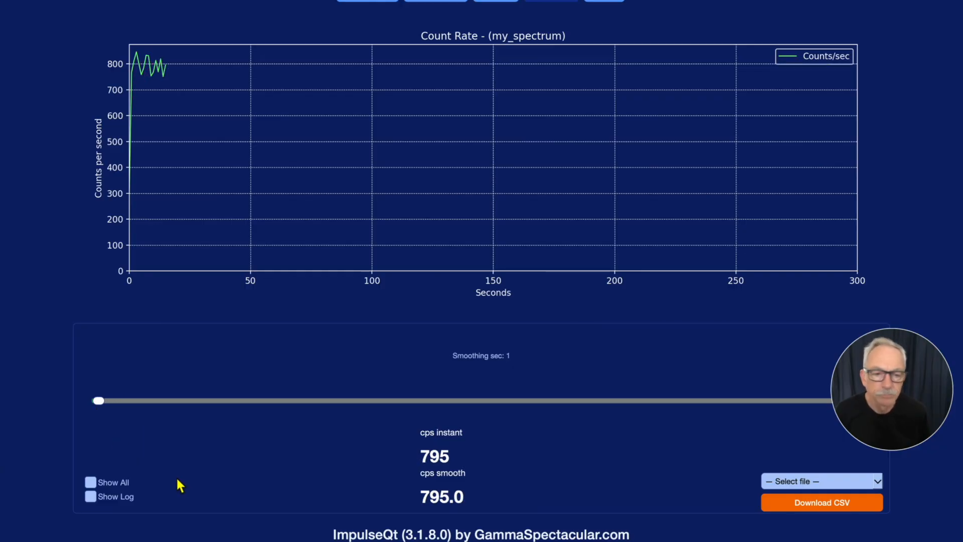